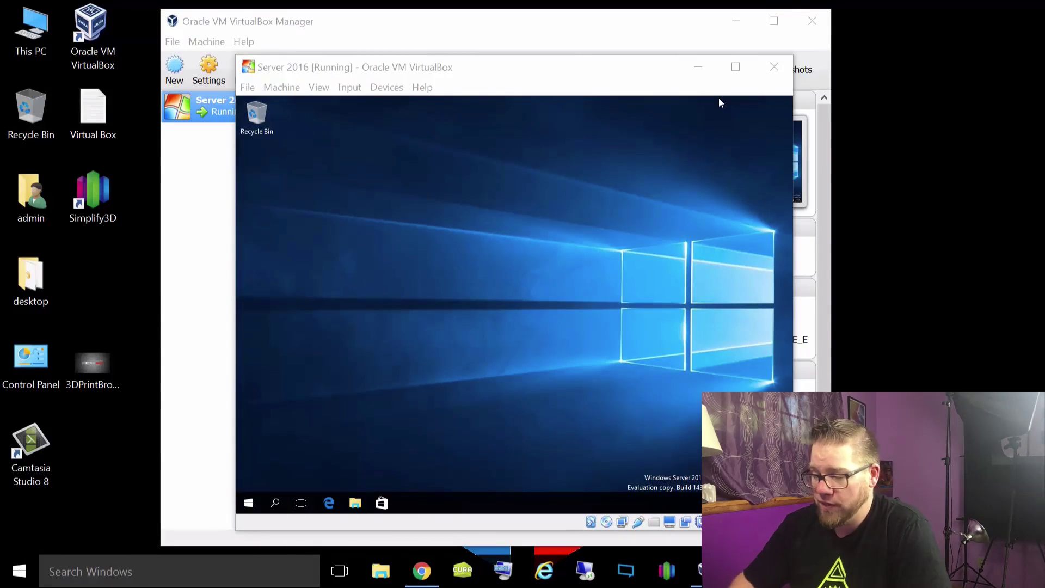
Step: Launch cmd from the Run box inside the VM, opening an Administrator Command Prompt
click(379, 254)
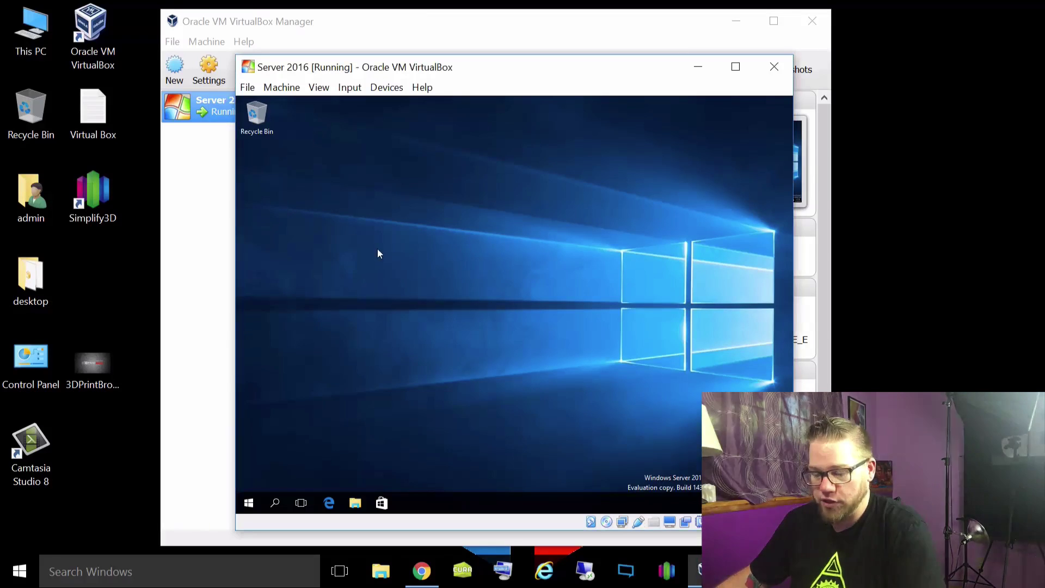
key(super+r)
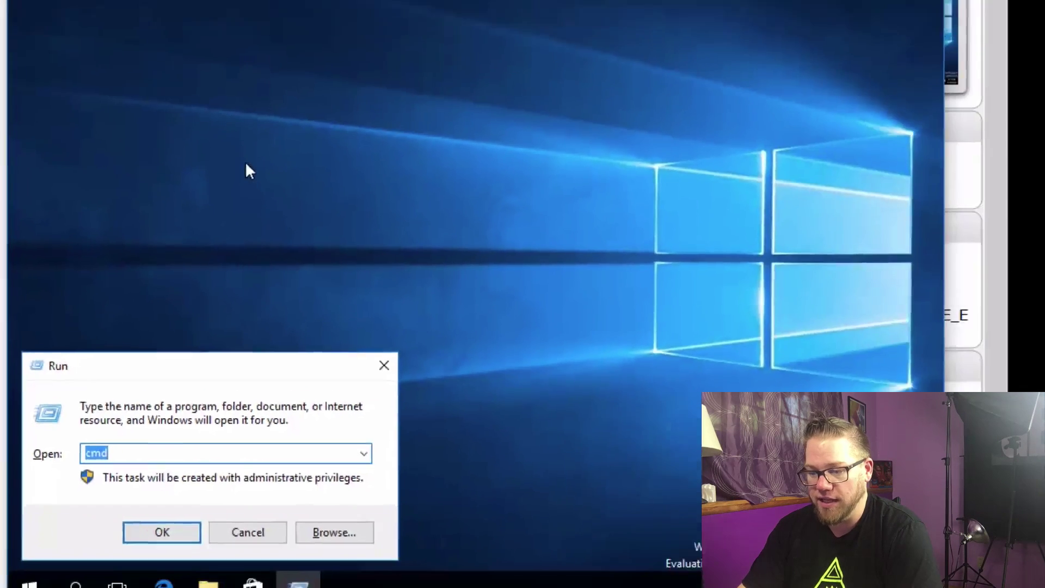
key(Return)
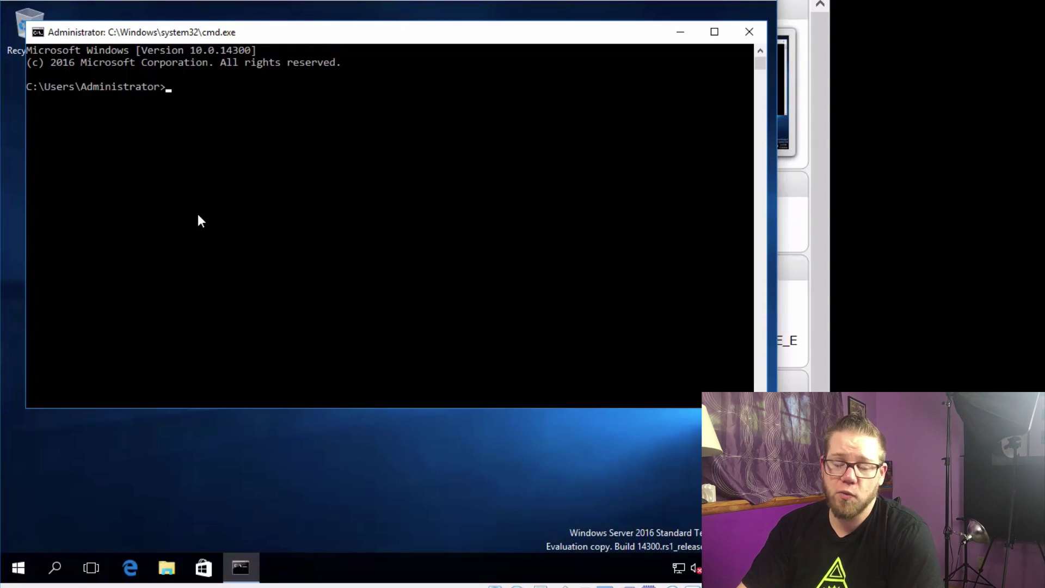
Step: Run ipconfig /all to show the Ethernet adapter at 10.0.2.15, gateway 10.0.2.2, DNS 192.168.1.1
text(ipconfig /all)
key(Return)
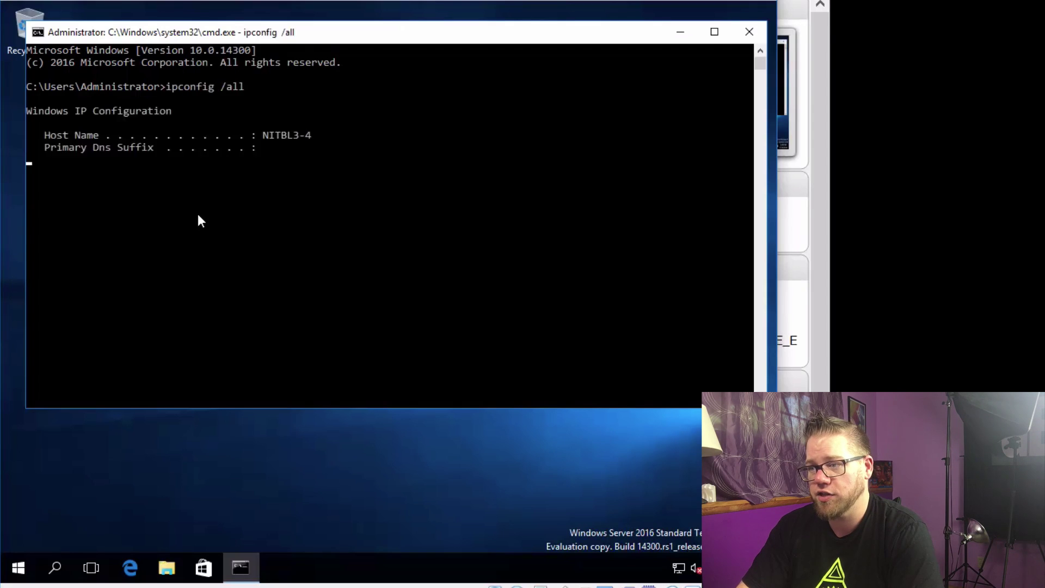
click(197, 217)
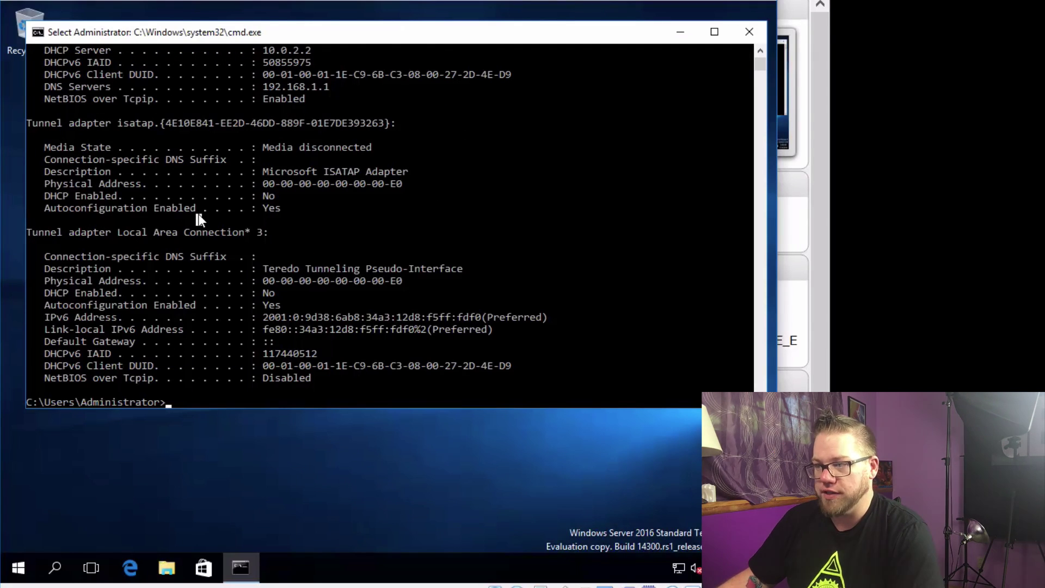
scroll(200, 219, up, 4)
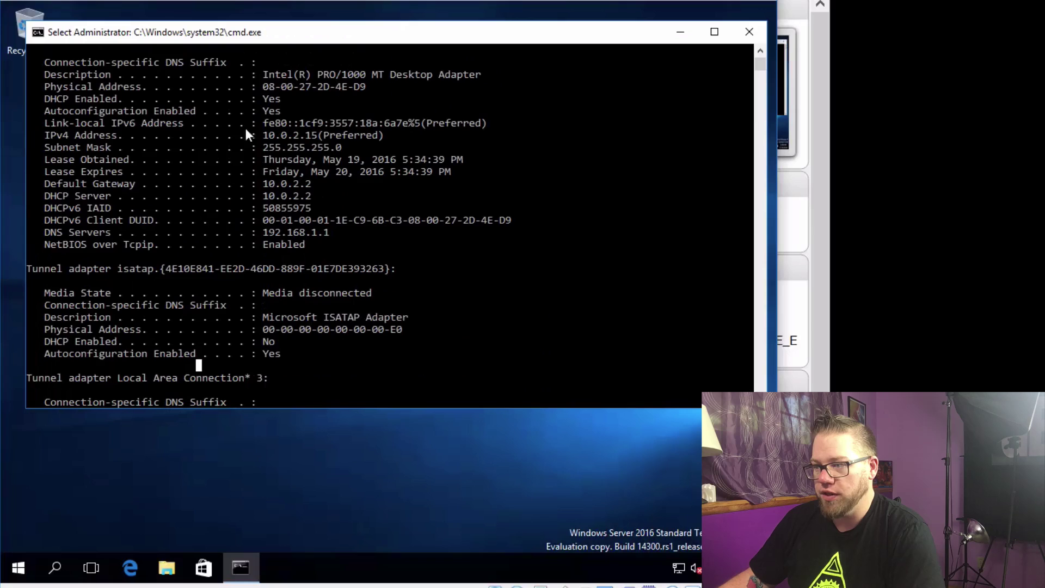
drag(291, 42, 257, 15)
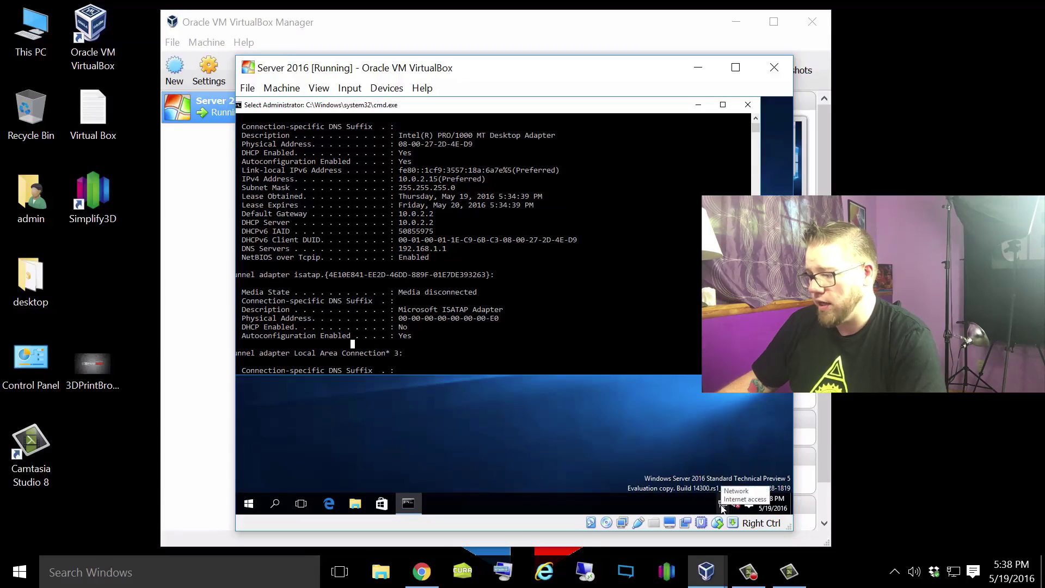
Step: Open the Ethernet adapter's Properties via Network and Sharing Center and select Internet Protocol Version 4
right_click(722, 506)
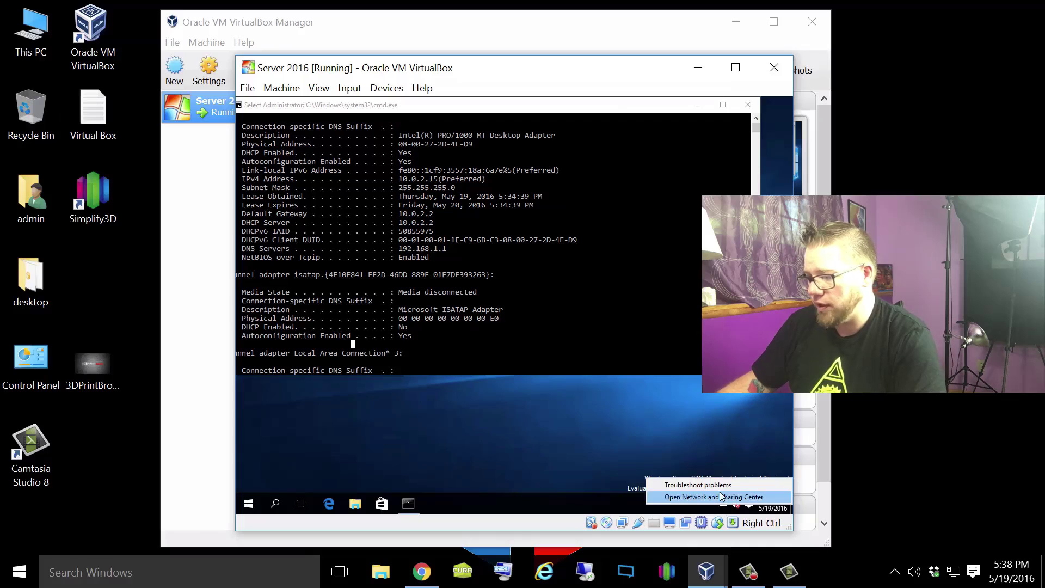
click(713, 496)
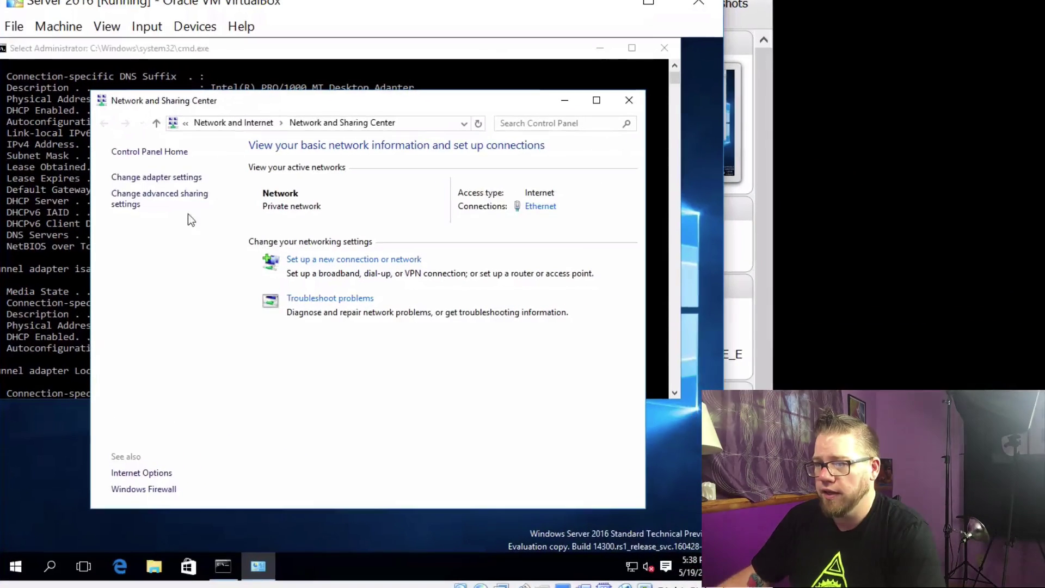
click(348, 202)
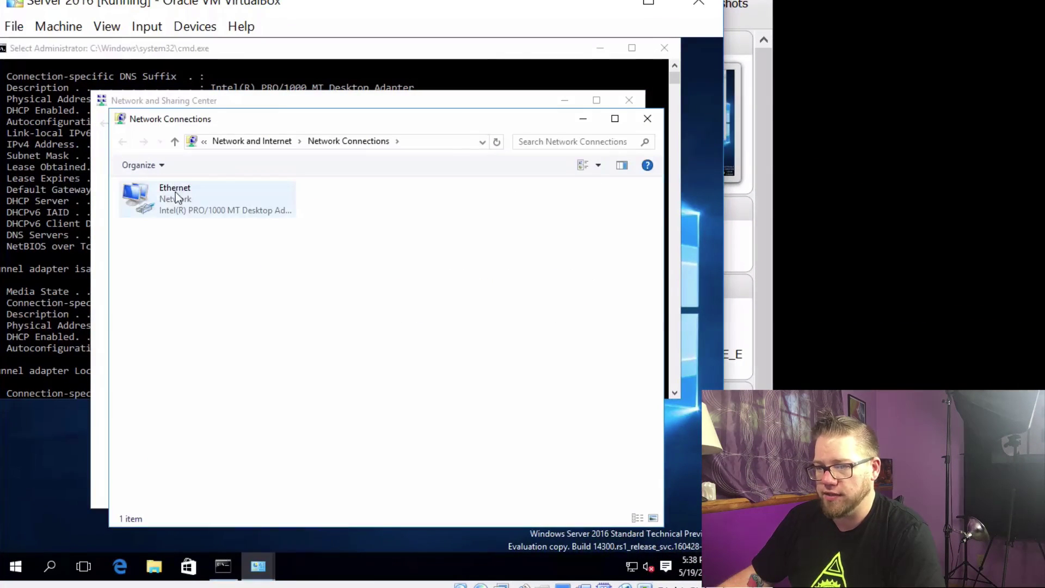
right_click(172, 198)
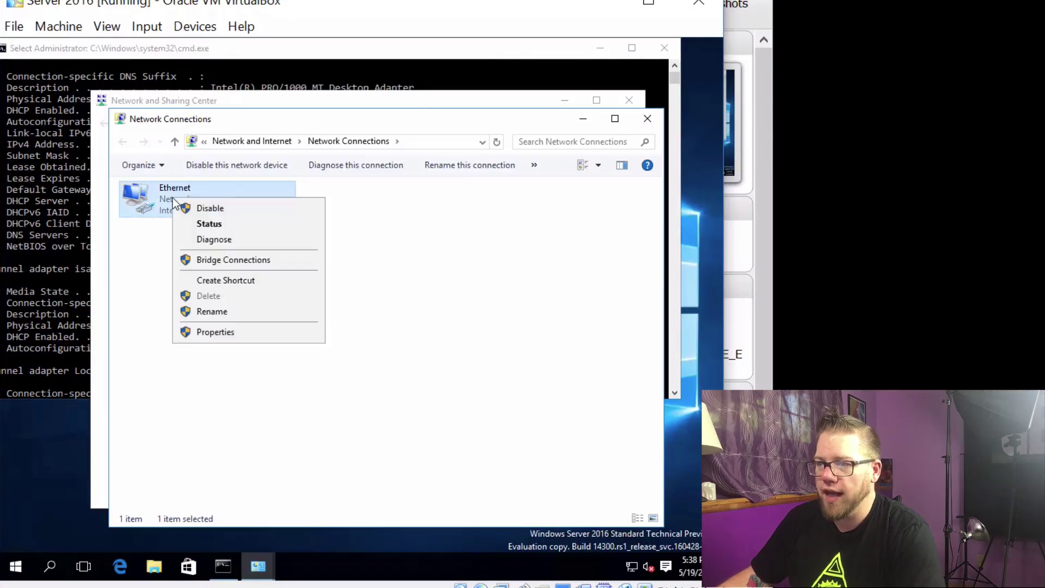
click(250, 332)
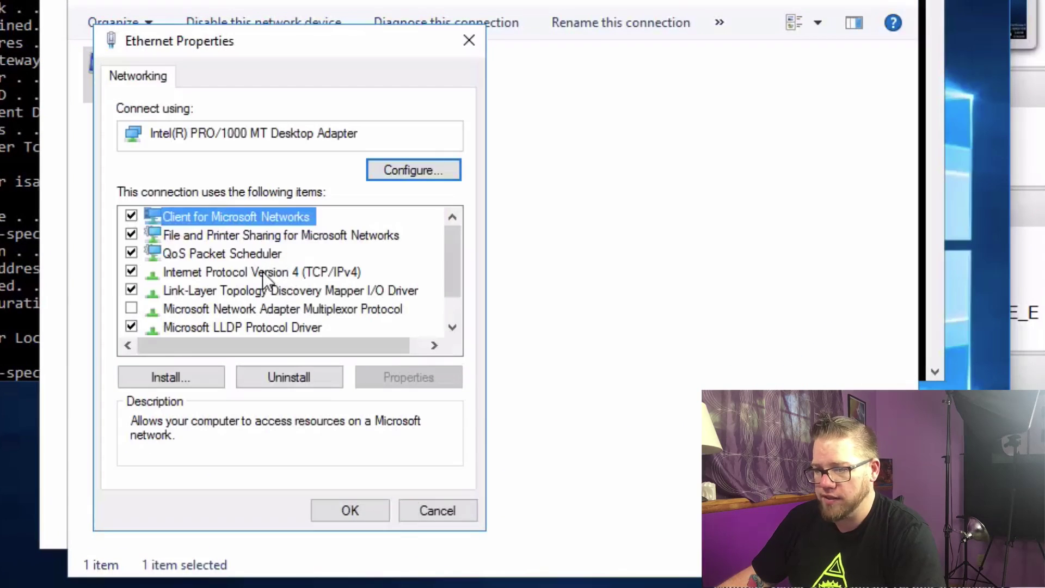
click(262, 272)
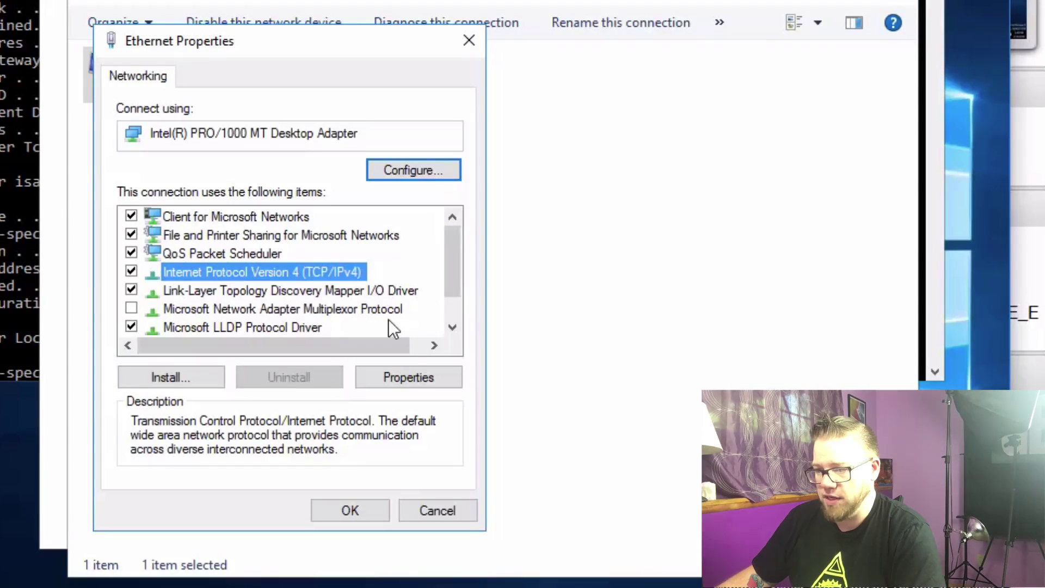
Step: Switch IPv4 to a fixed address 10.0.2.27 with subnet mask 255.255.255.0 and start the gateway
click(409, 370)
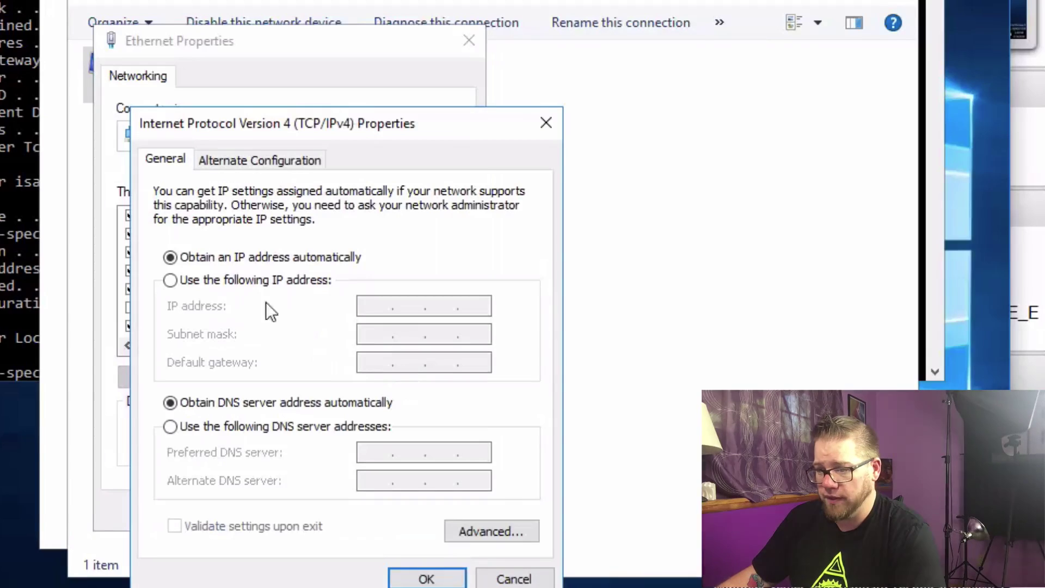
click(207, 280)
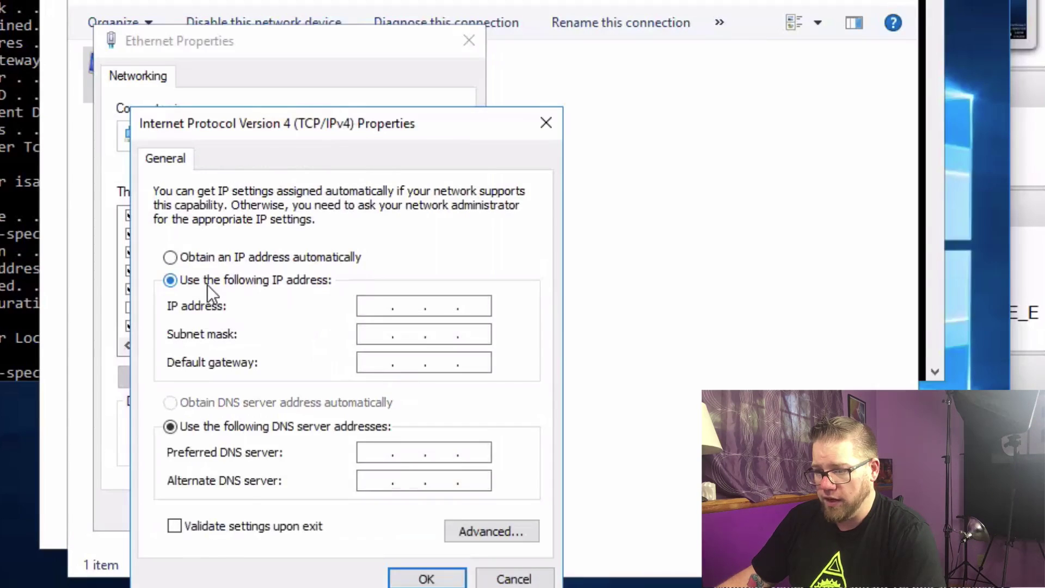
click(385, 312)
text(10)
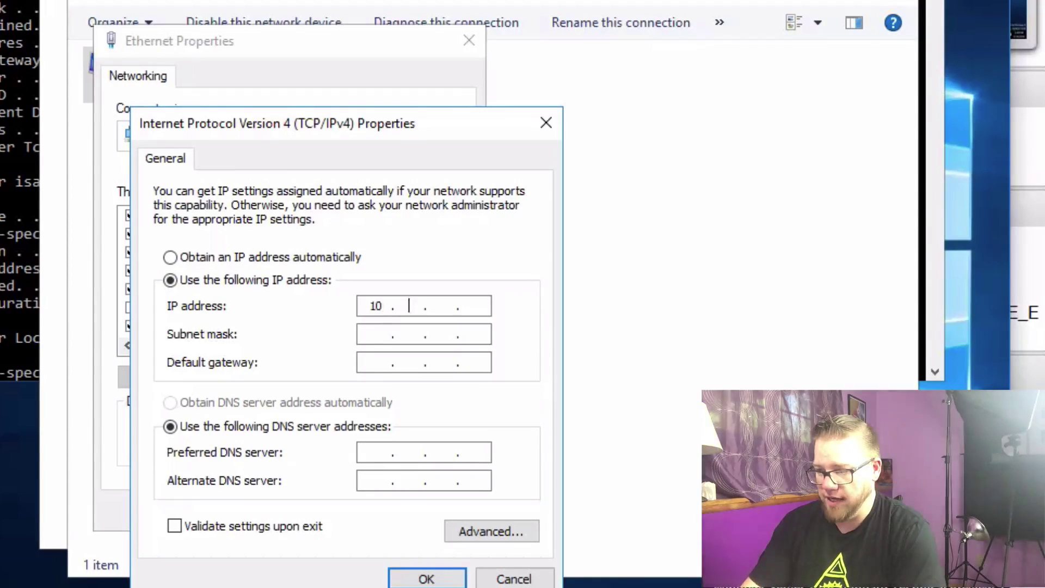
text(.0.)
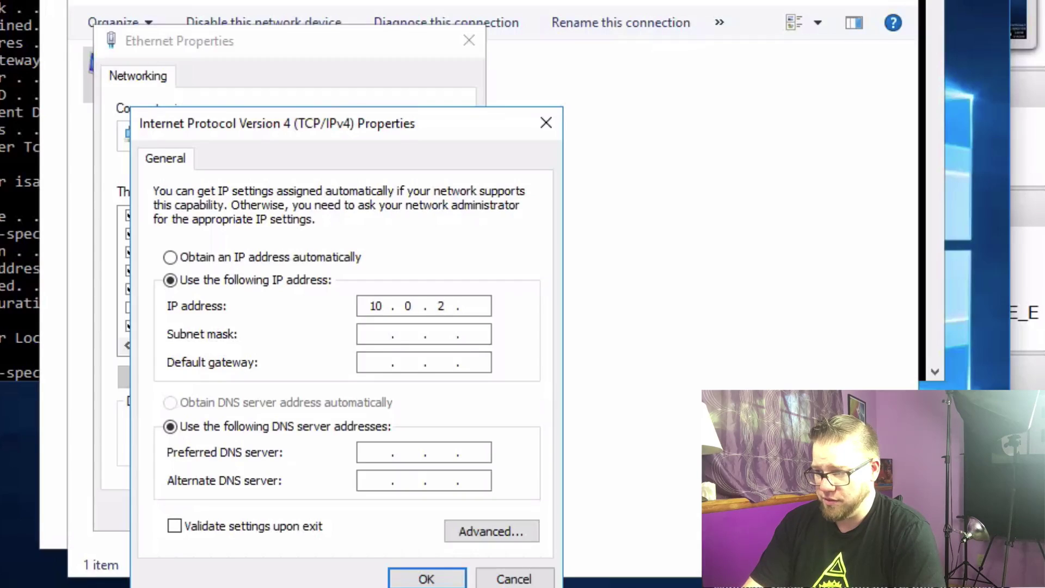
text(2.27)
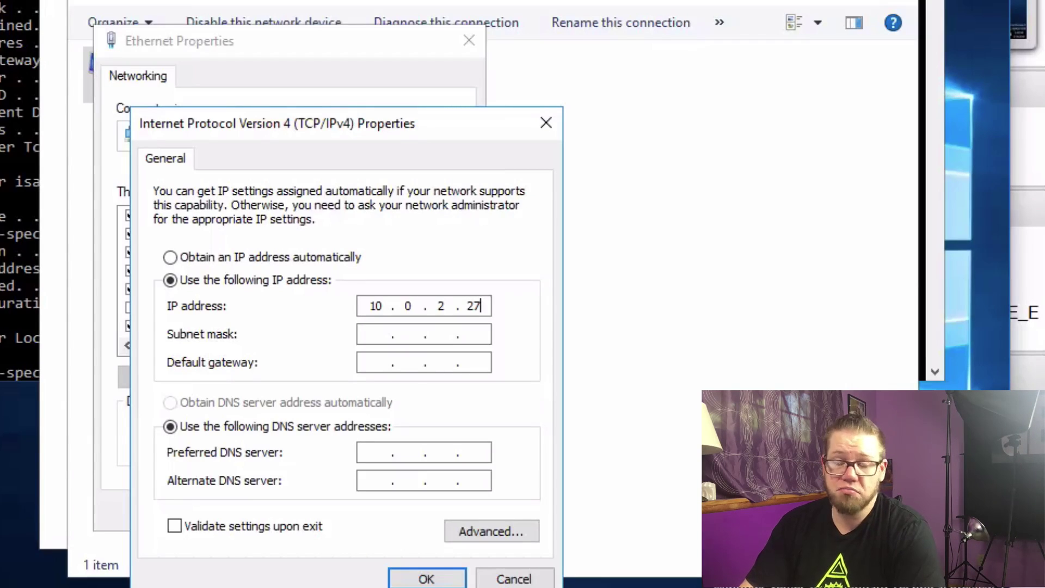
key(Tab)
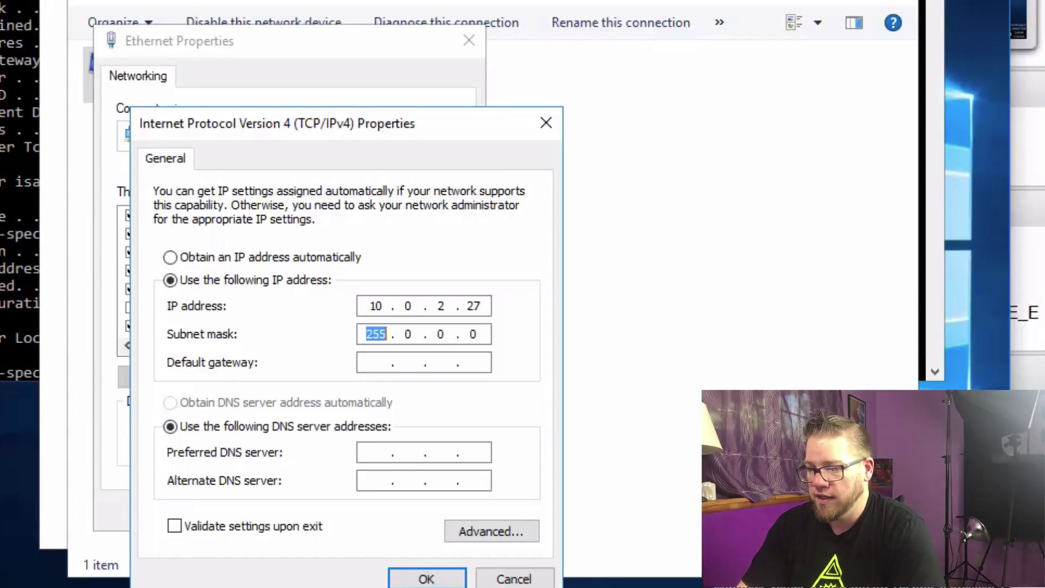
text(255255255)
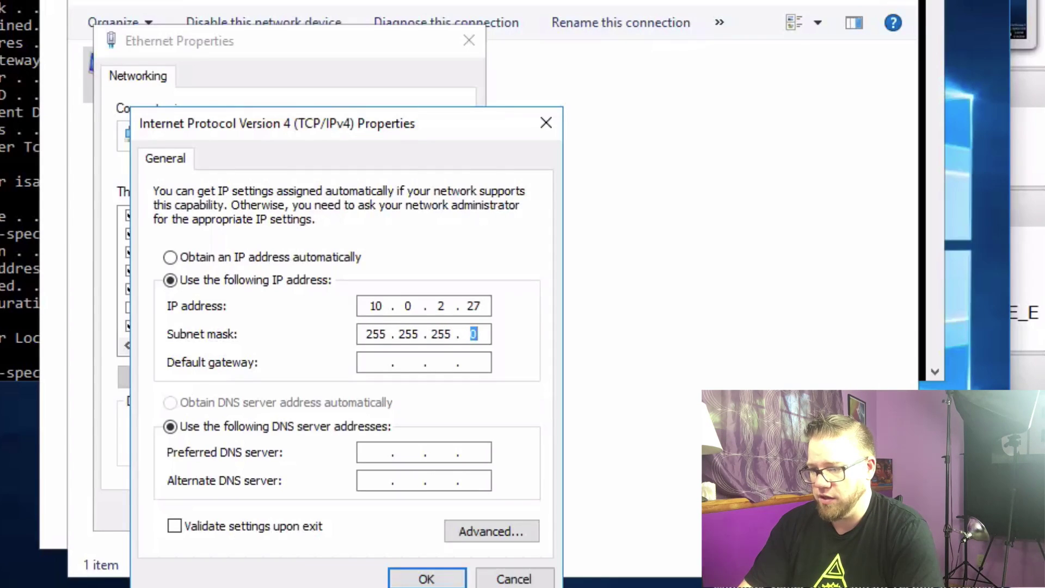
key(Tab)
text(10.0.)
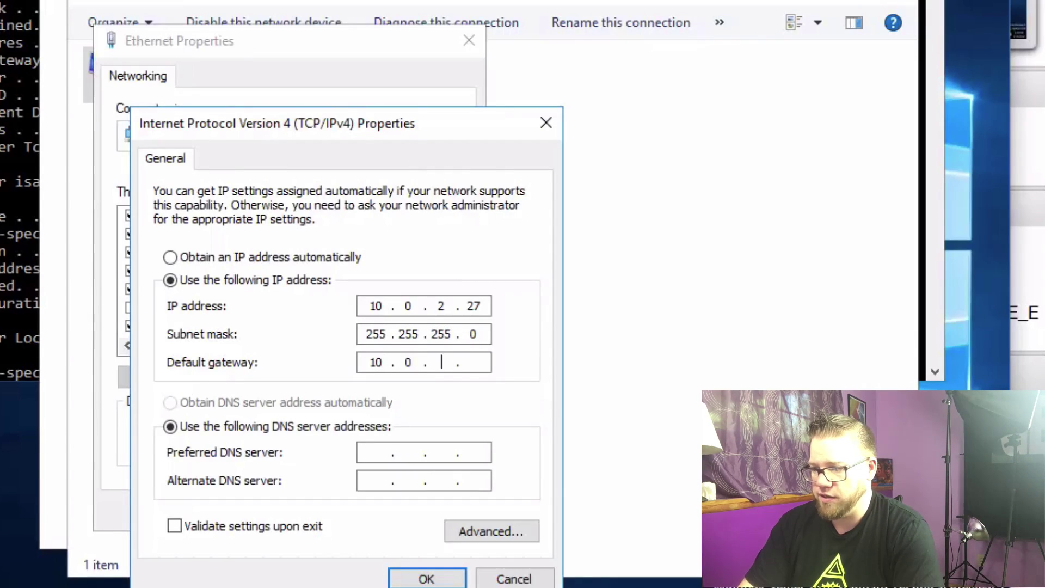
text(2.)
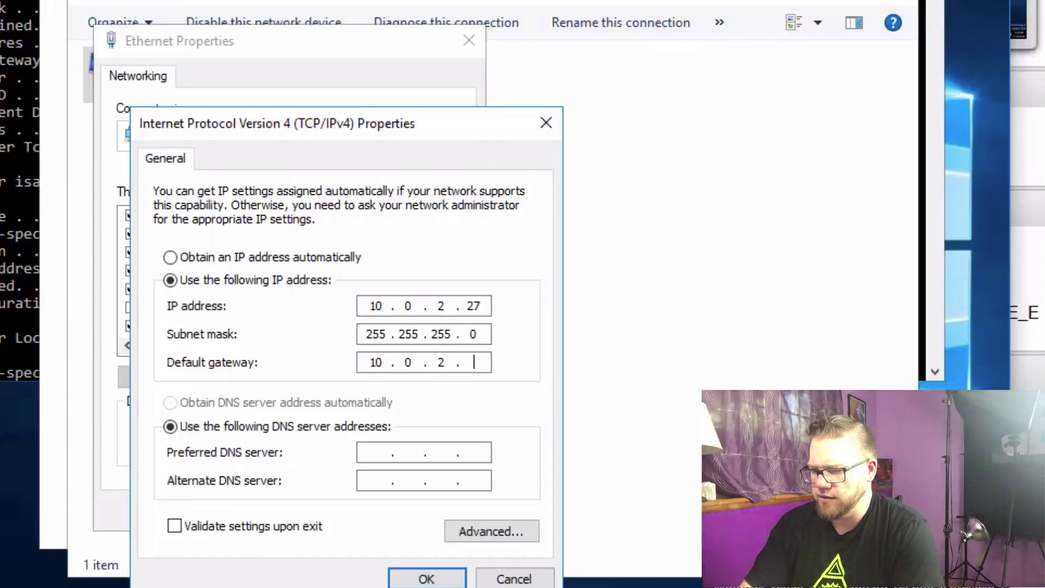
text(0)
key(BackSpace)
Step: Complete the gateway as 10.0.2.2 and check the DNS address in the ipconfig listing
text(2)
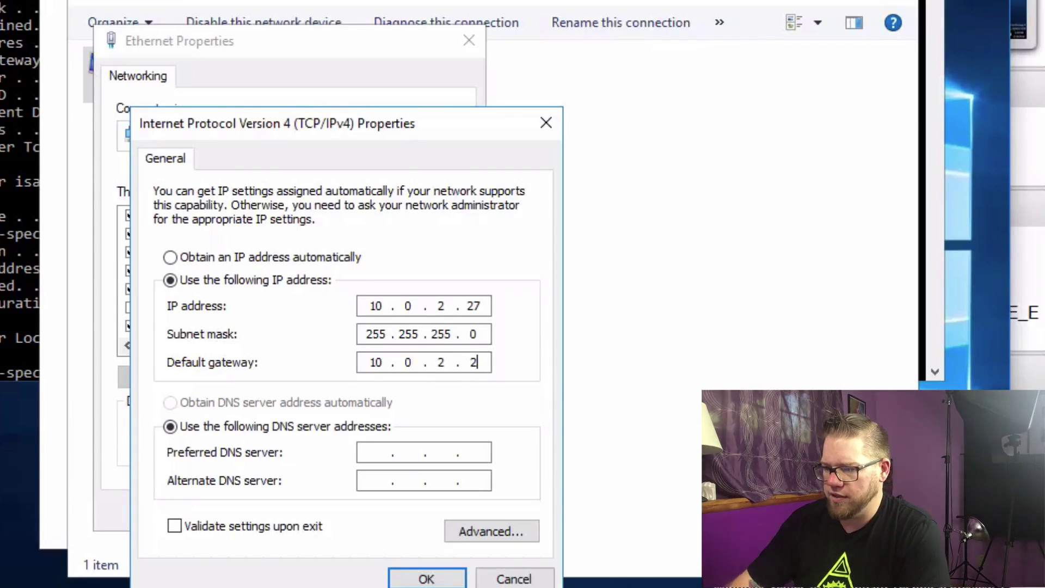
key(Return)
click(9, 125)
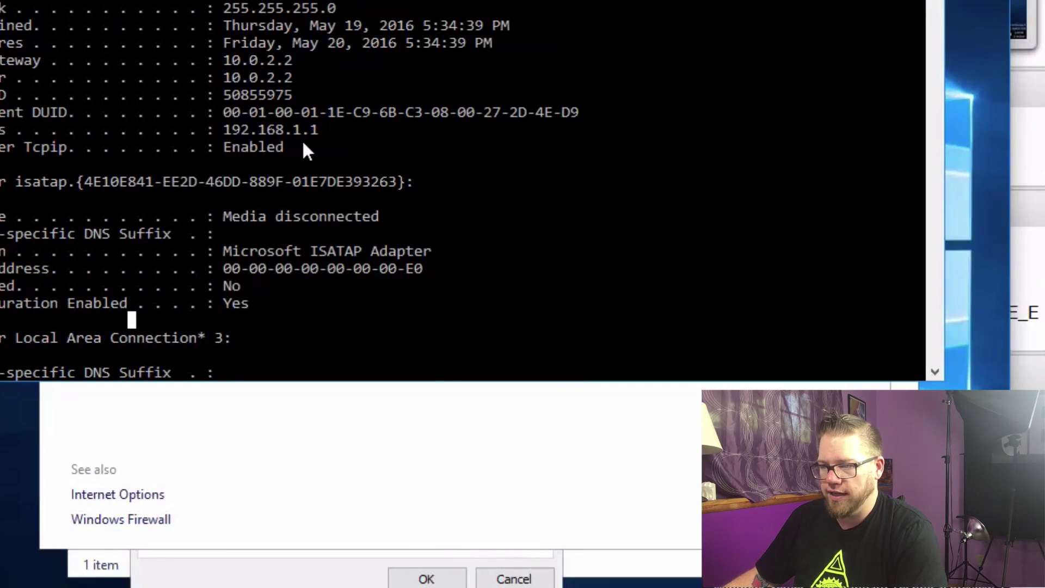
click(375, 571)
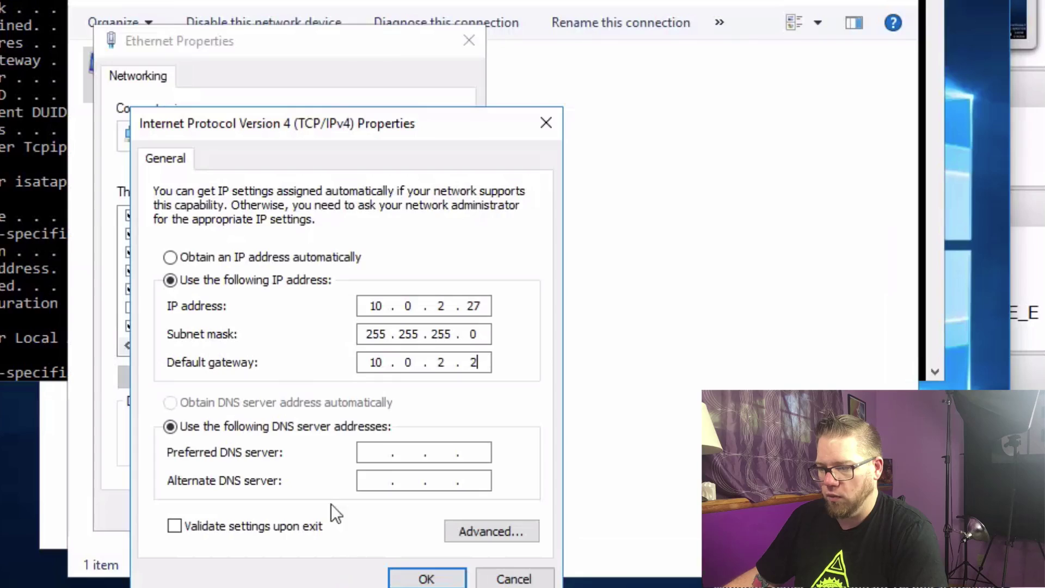
Step: Enter 192.168.1.1 as preferred DNS server and apply the IPv4 settings with OK
click(382, 455)
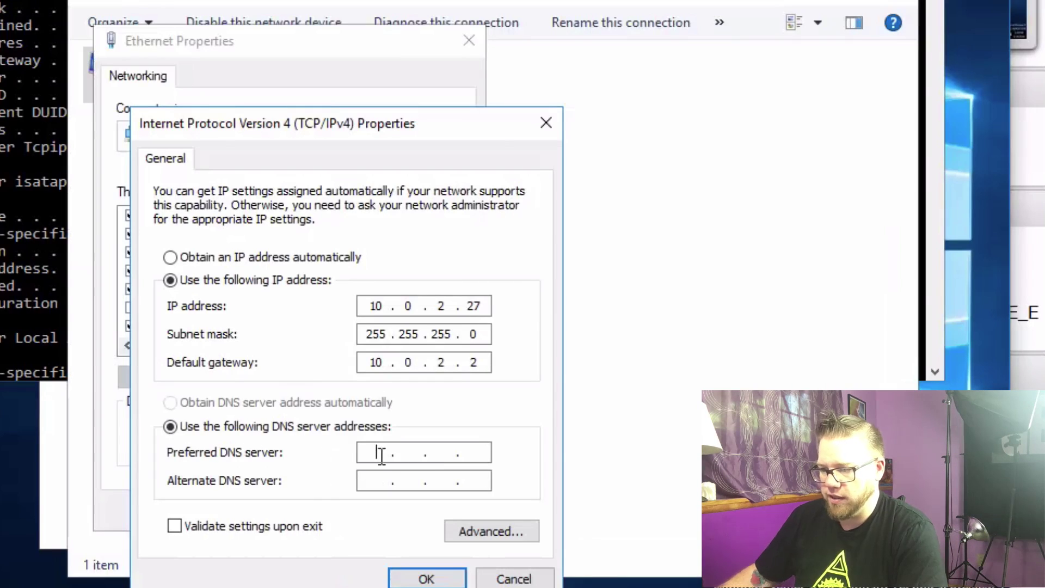
text(192.1)
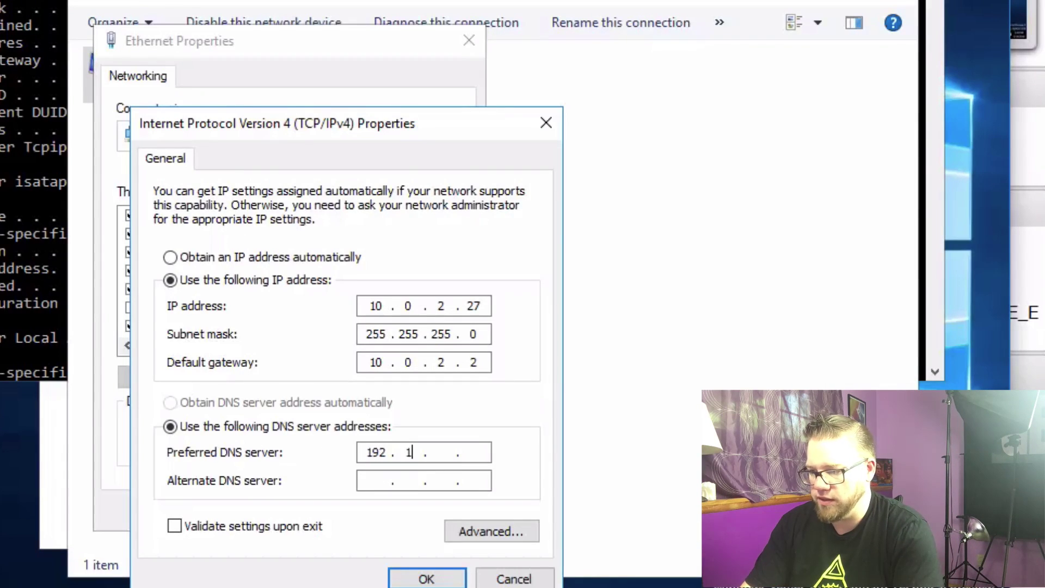
text(68.1 )
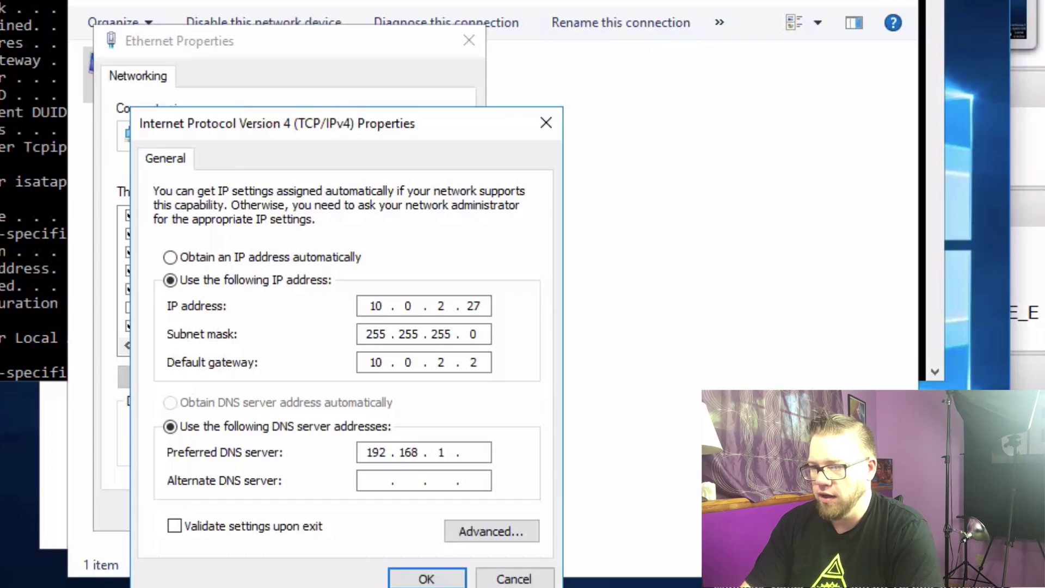
text(.1)
click(6, 268)
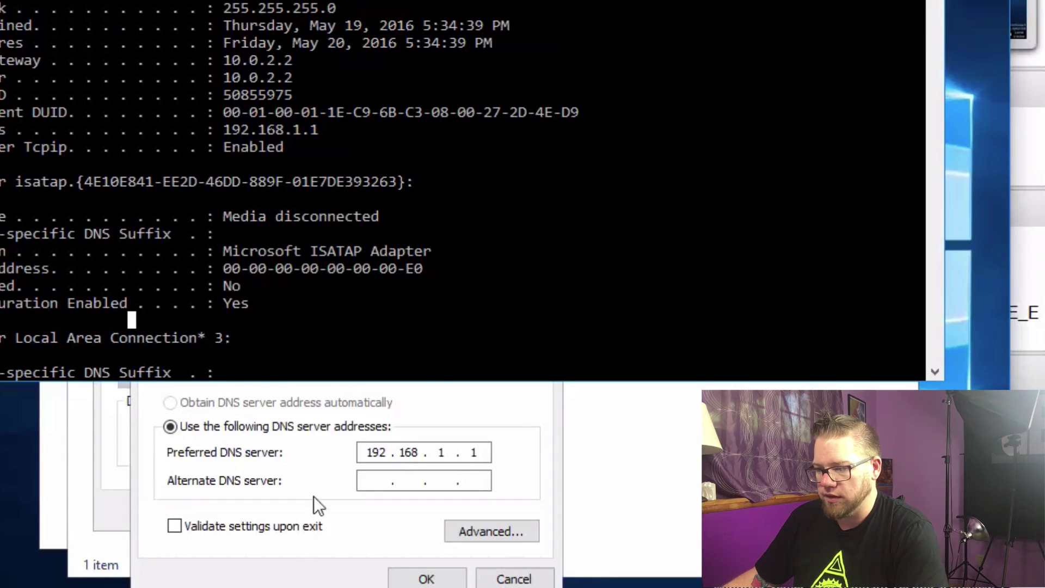
click(311, 512)
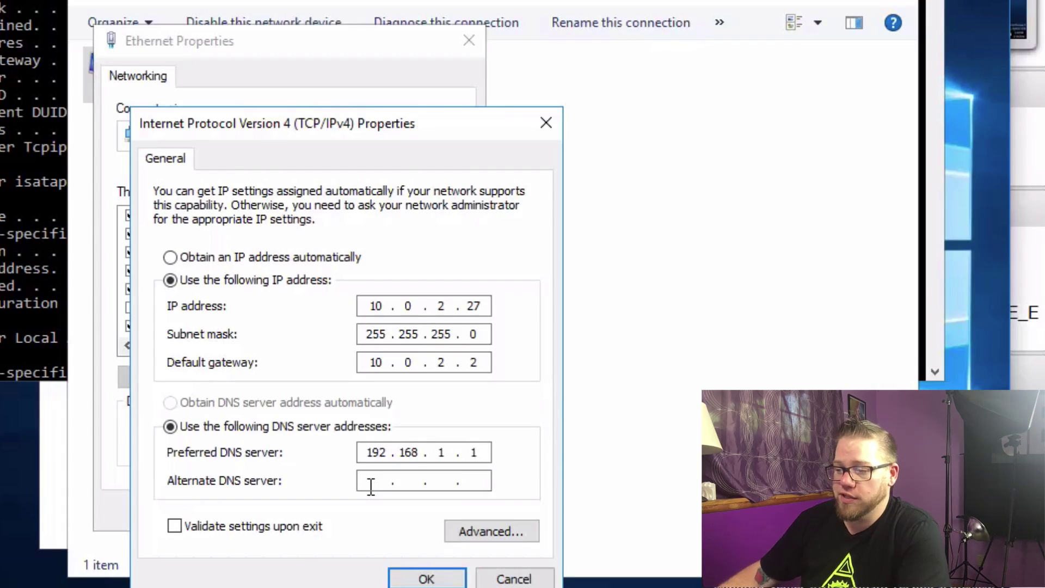
click(427, 579)
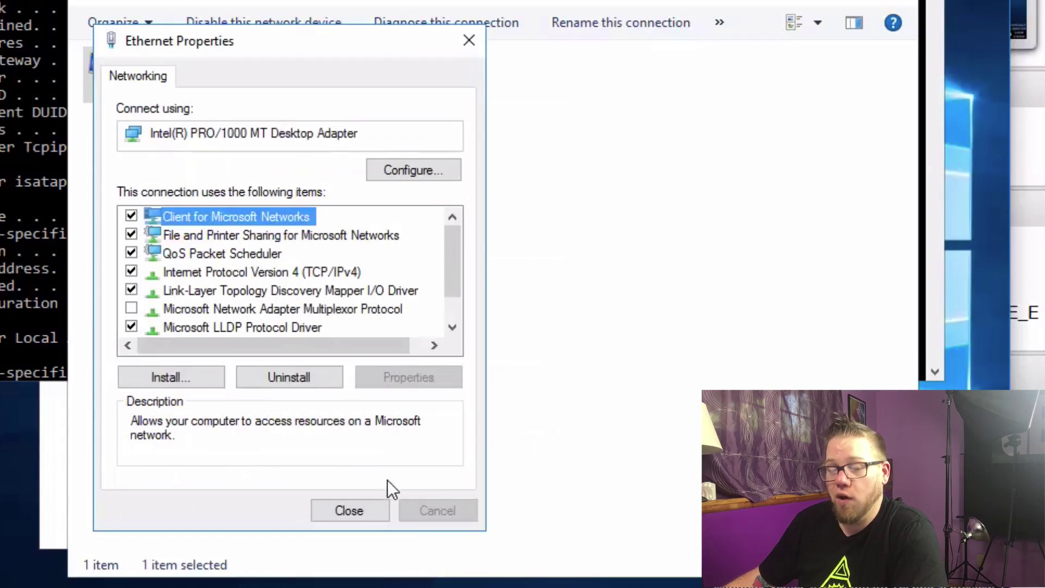
Step: Close Ethernet Properties, Network Connections and the Network and Sharing Center windows
click(359, 507)
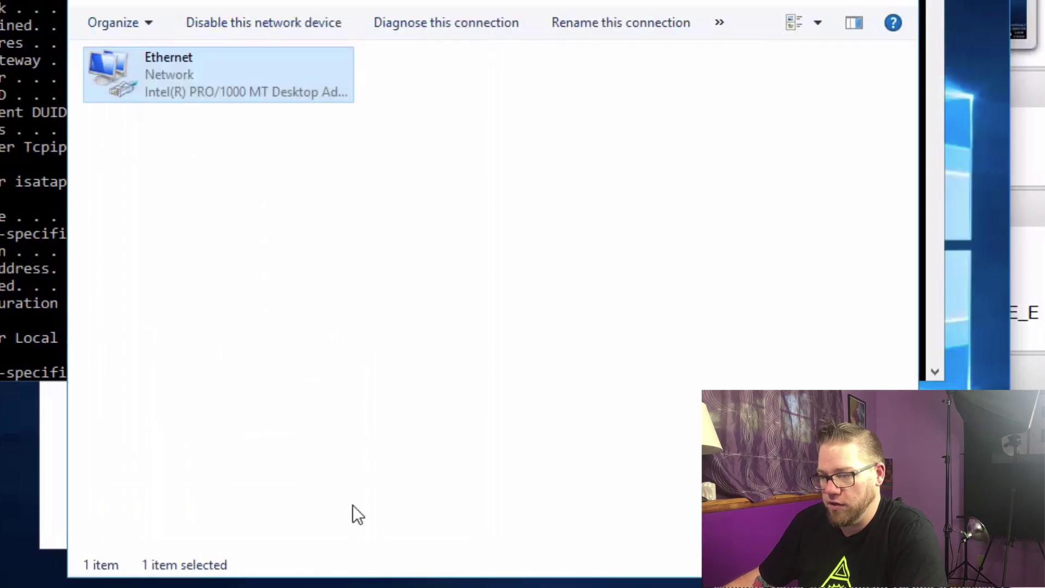
key(alt+F4)
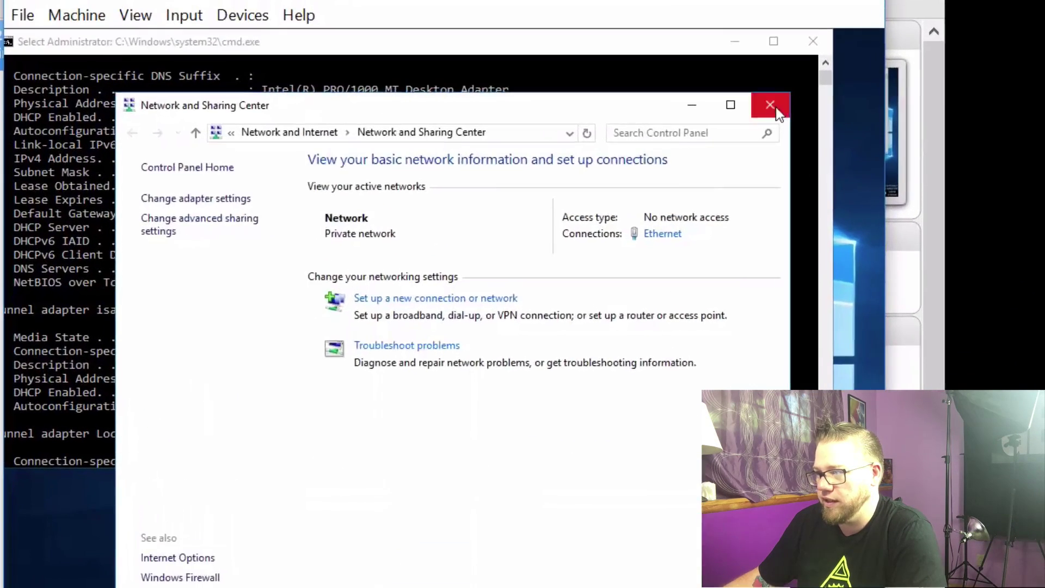
click(731, 136)
Step: Clear the console, rerun ipconfig /all to confirm 10.0.2.27 with DHCP off, and close cmd
click(461, 281)
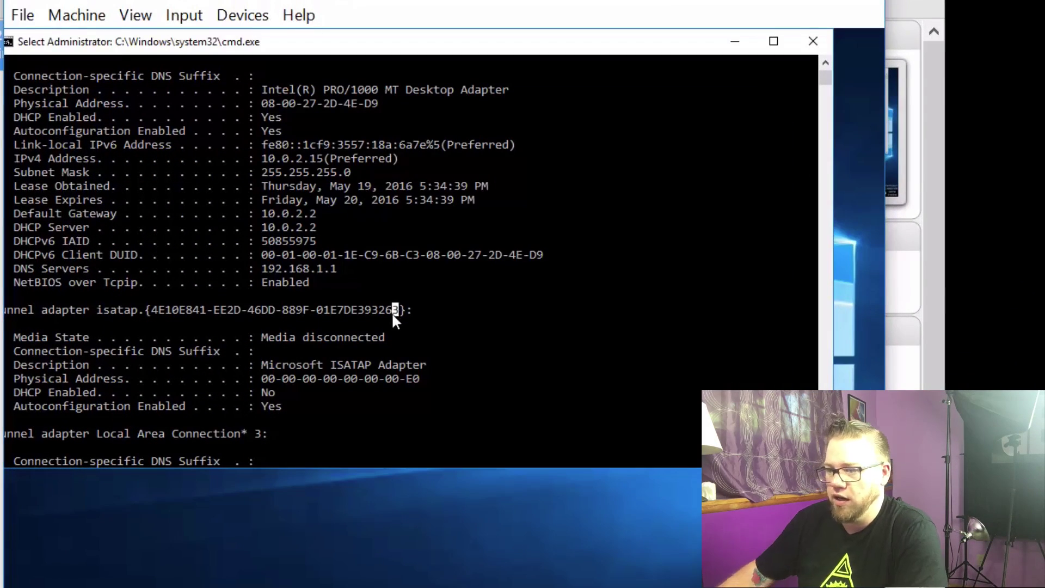
text(cls)
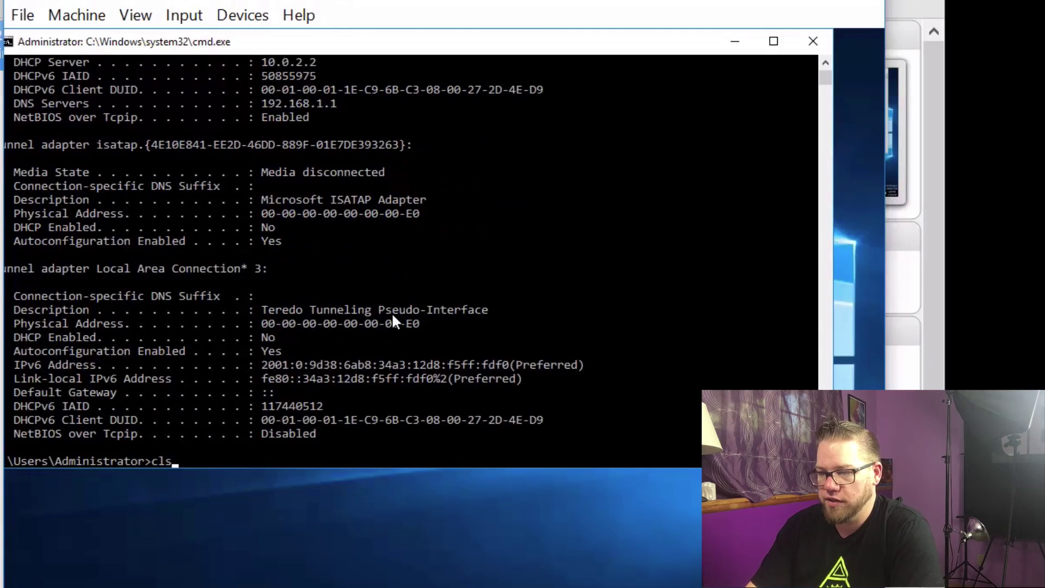
key(Return)
text(ipconfig)
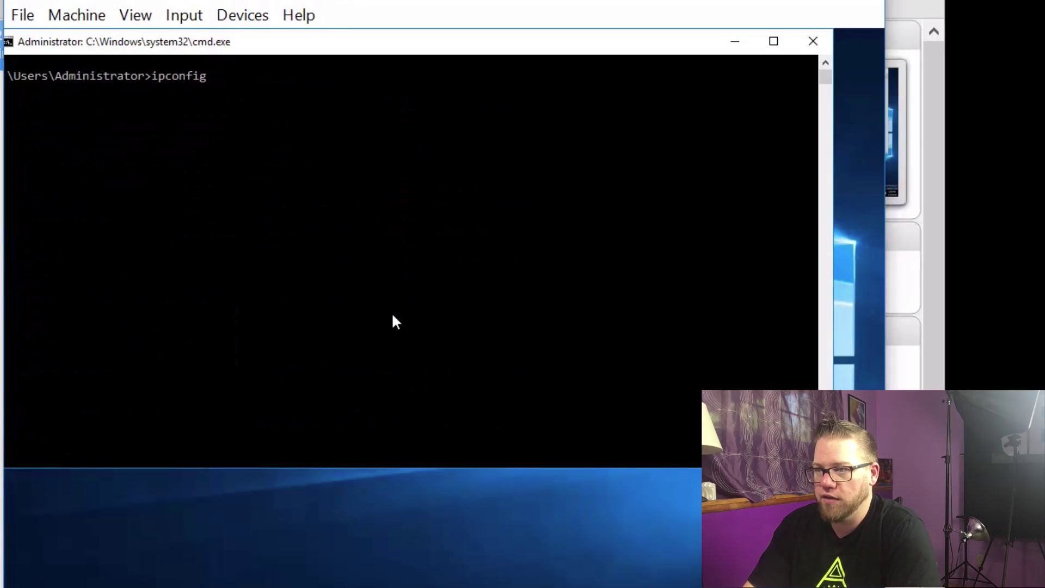
text( /f)
key(BackSpace)
text(all)
key(Return)
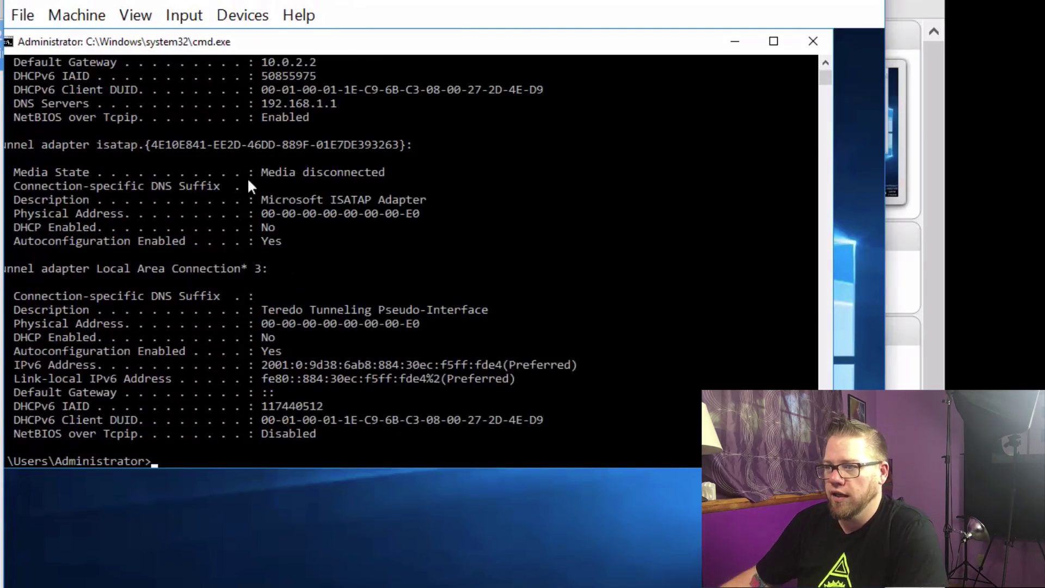
scroll(217, 166, up, 1)
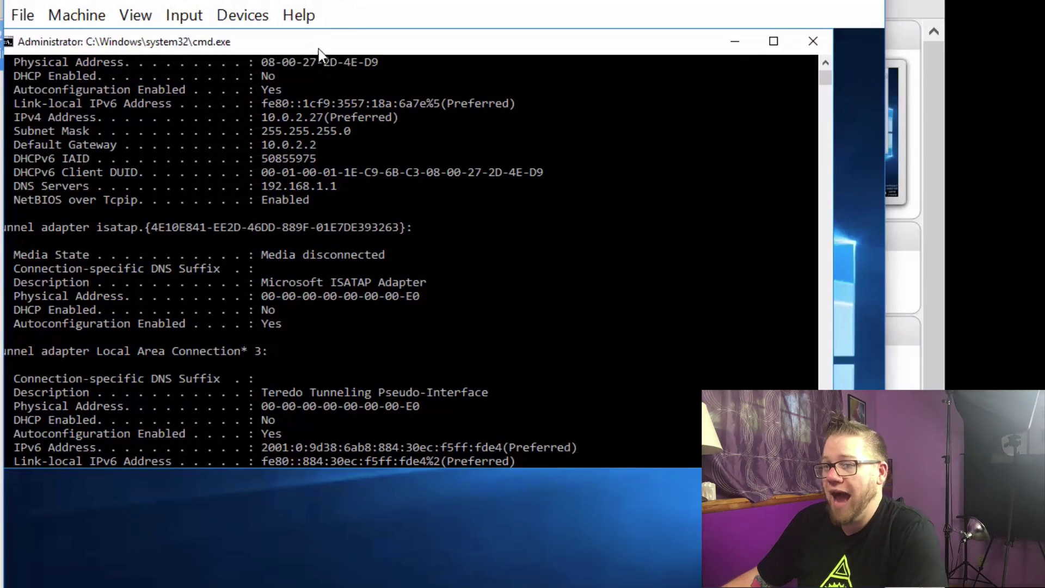
drag(318, 49, 340, 60)
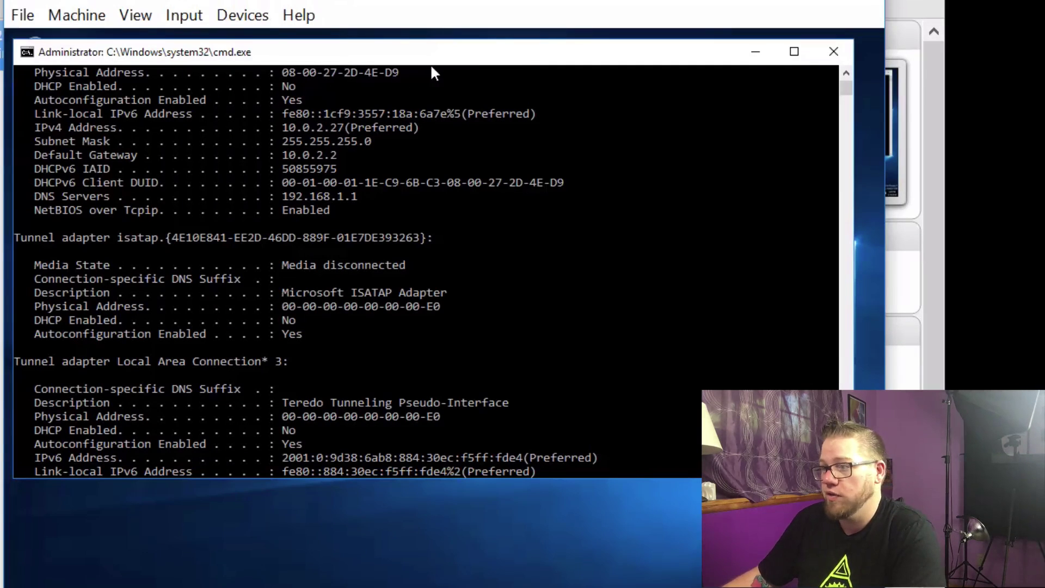
click(834, 54)
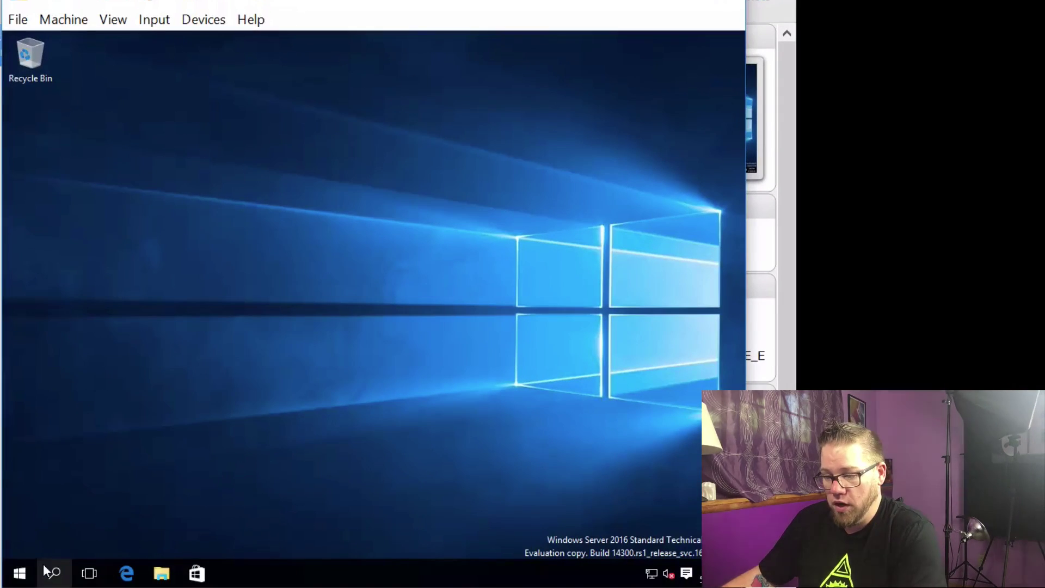
Step: Launch Server Manager from Start and show Local Server, listing computer name NITBL3-4
click(20, 573)
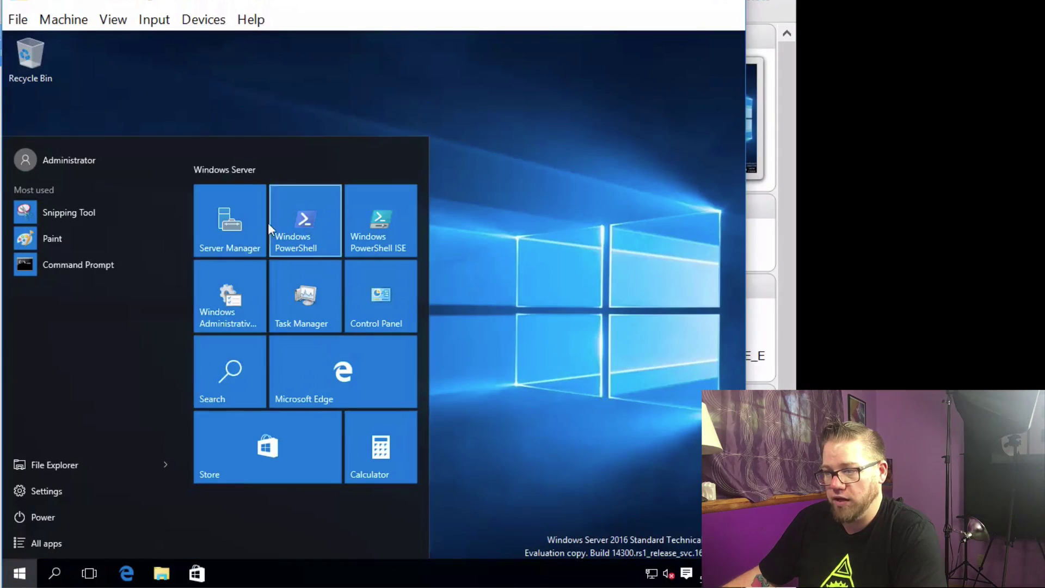
click(235, 210)
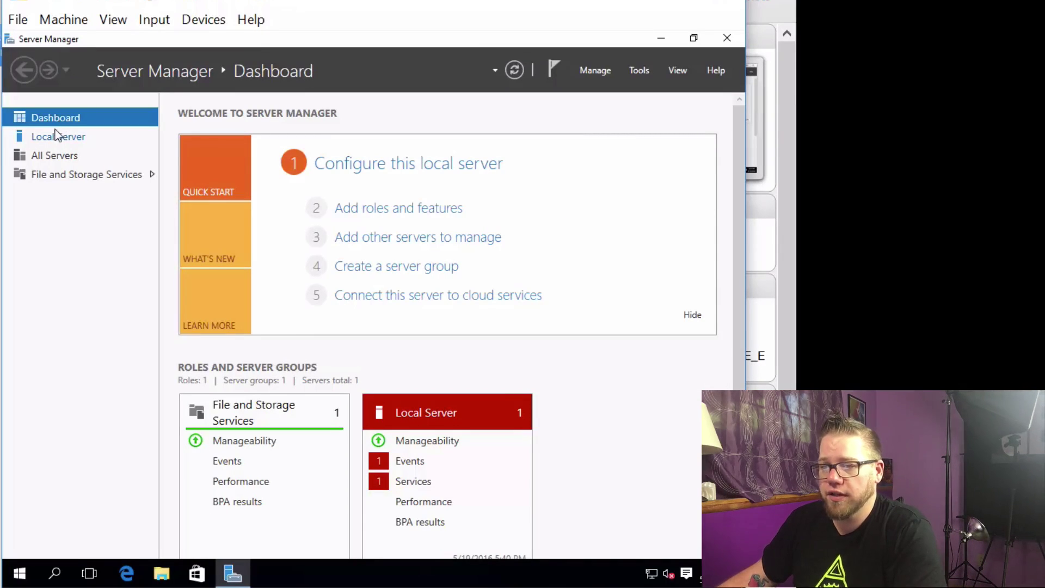
click(56, 138)
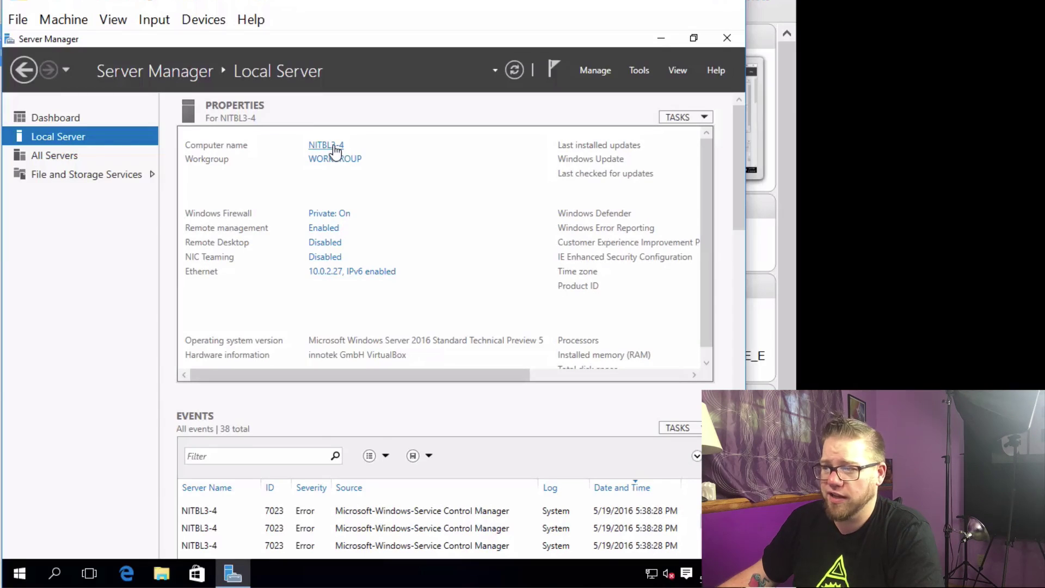
Step: Change the computer name from NITBL3-4 to WESTEROS in System Properties
click(335, 147)
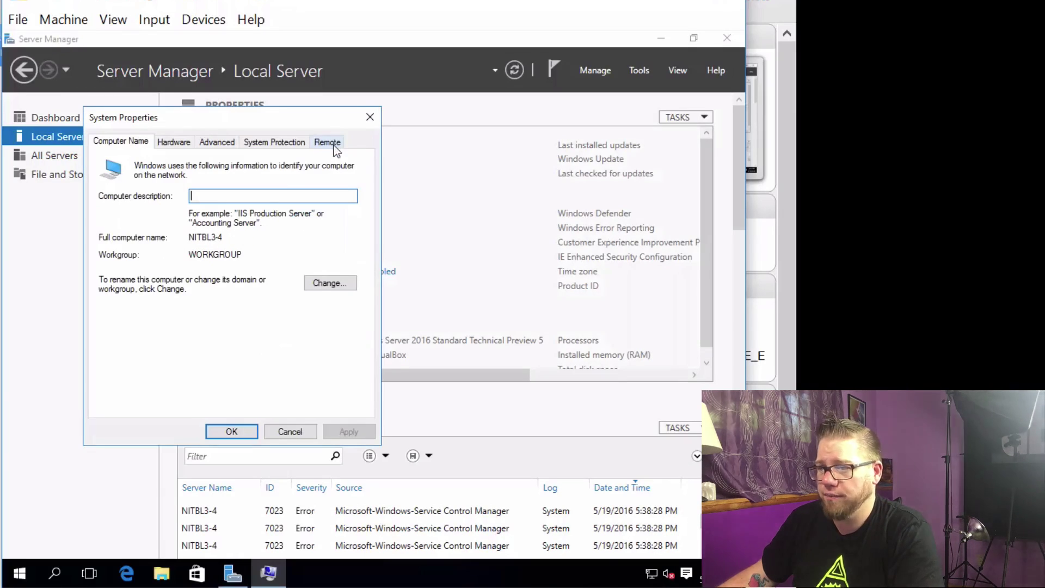
click(332, 287)
click(188, 229)
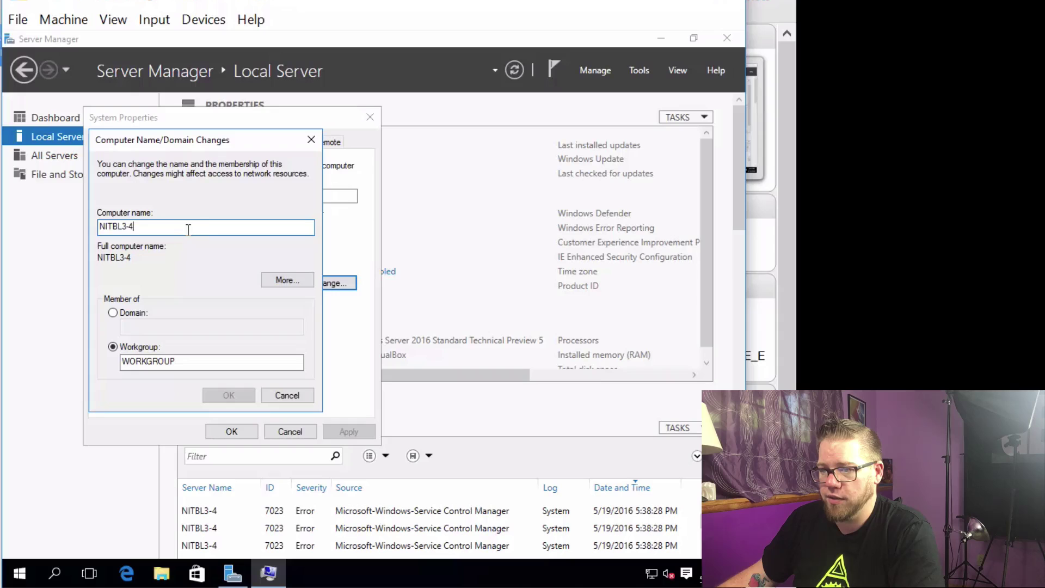
drag(187, 229, 25, 218)
key(BackSpace)
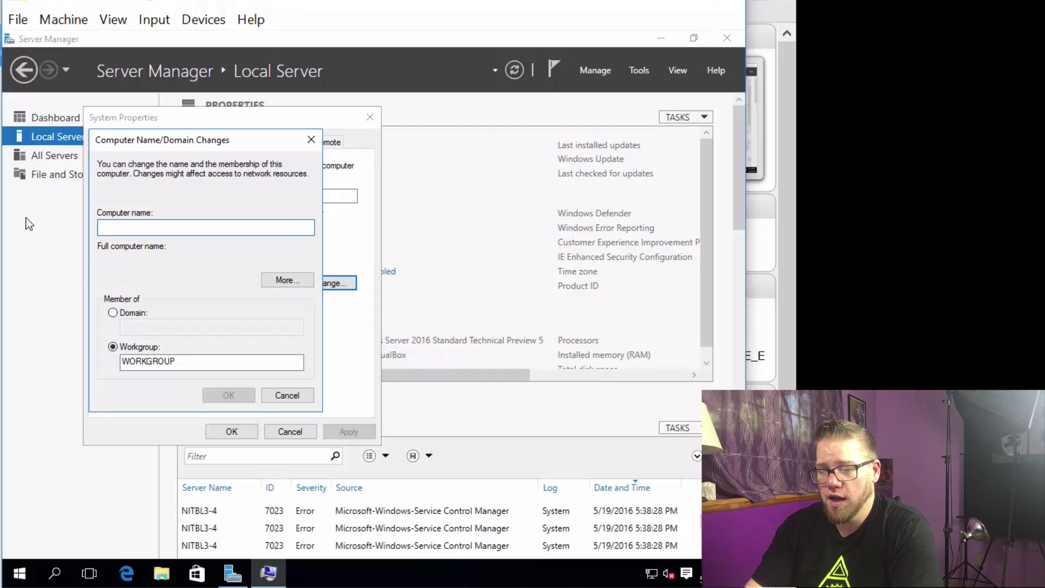
text(WES)
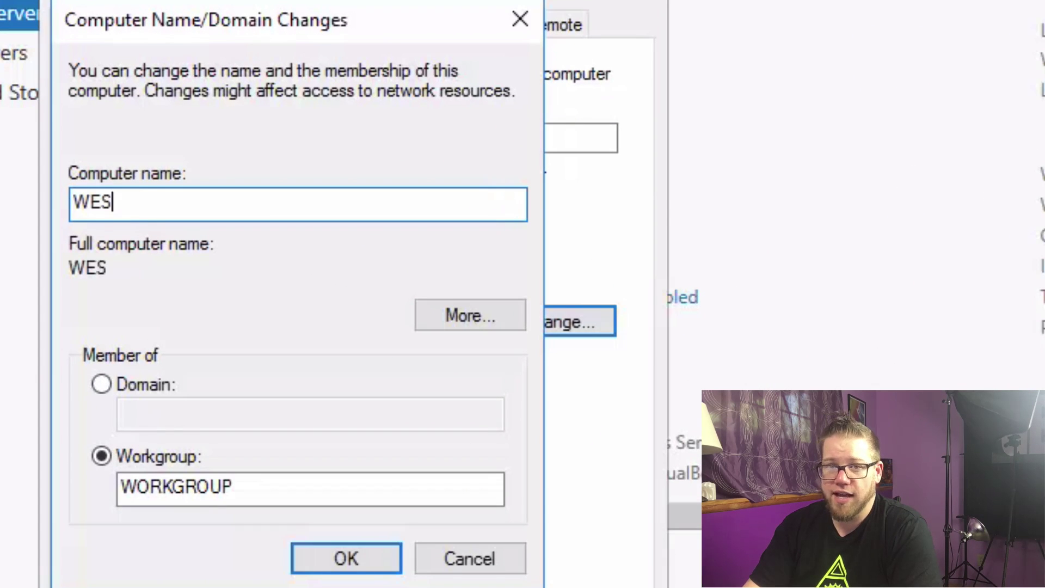
text(TEROS)
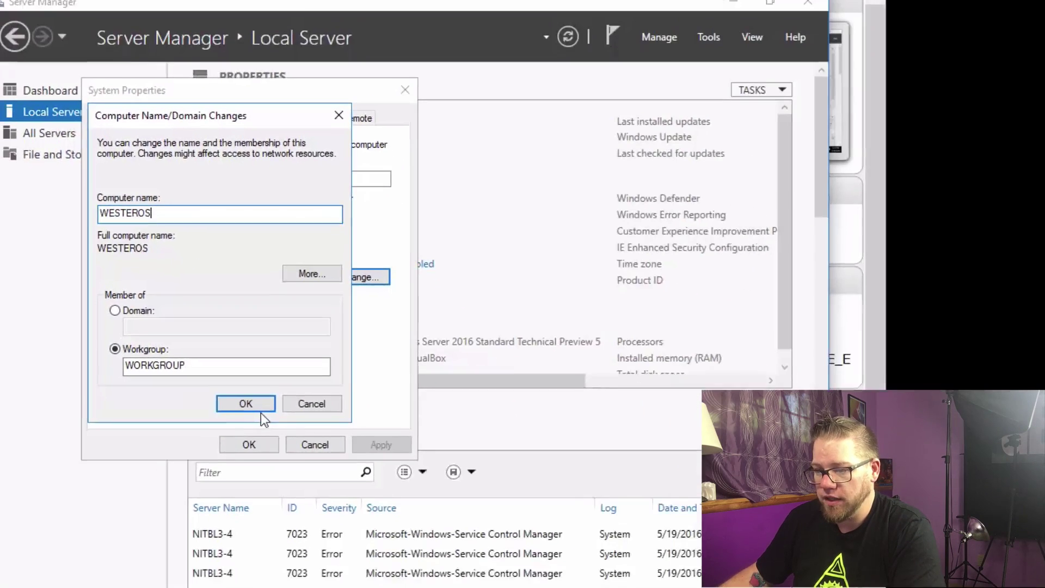
click(346, 557)
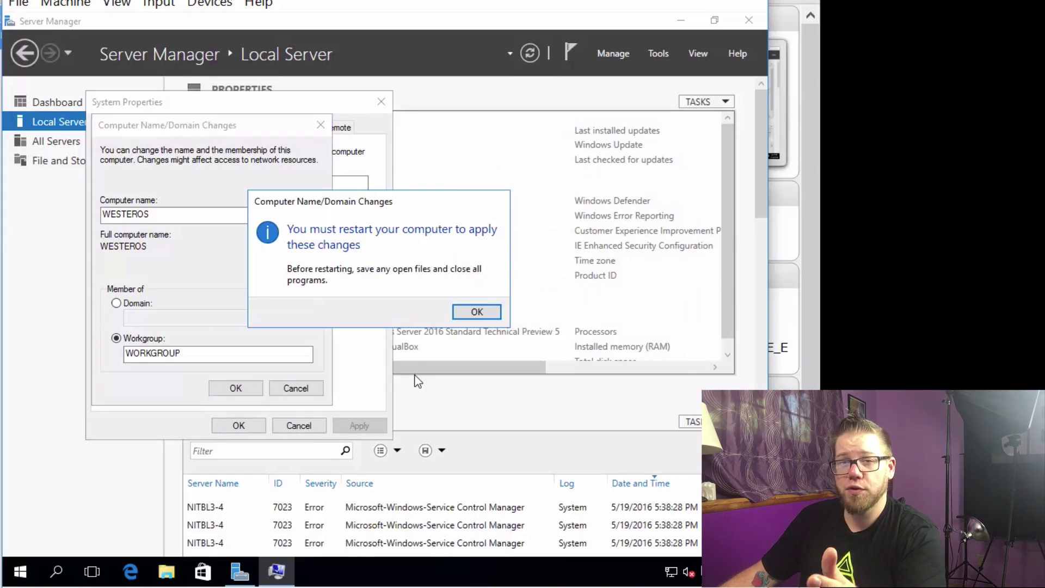
Step: Acknowledge the restart notice, close System Properties and restart the server now
click(476, 313)
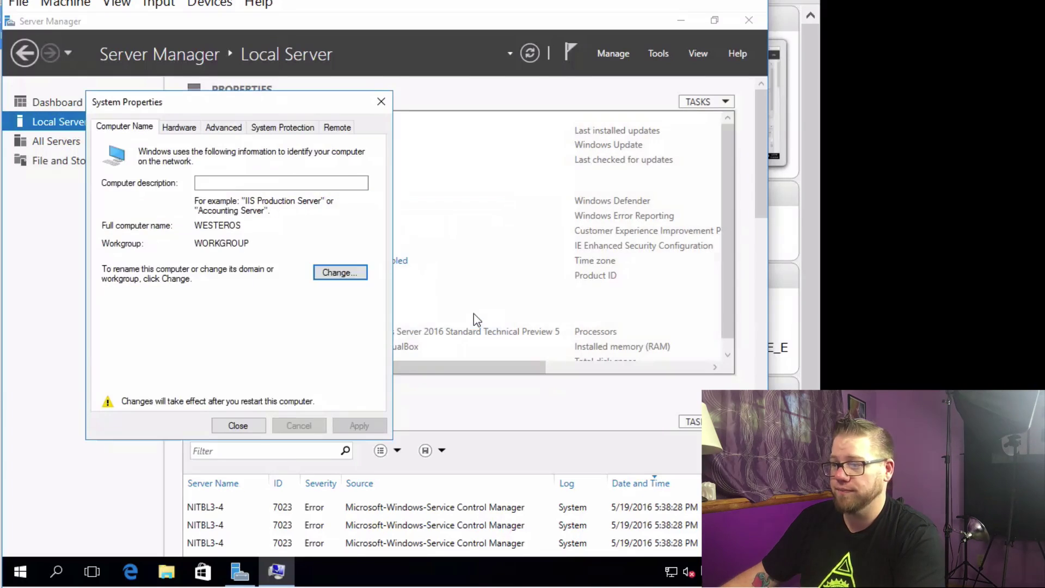
click(250, 429)
click(386, 312)
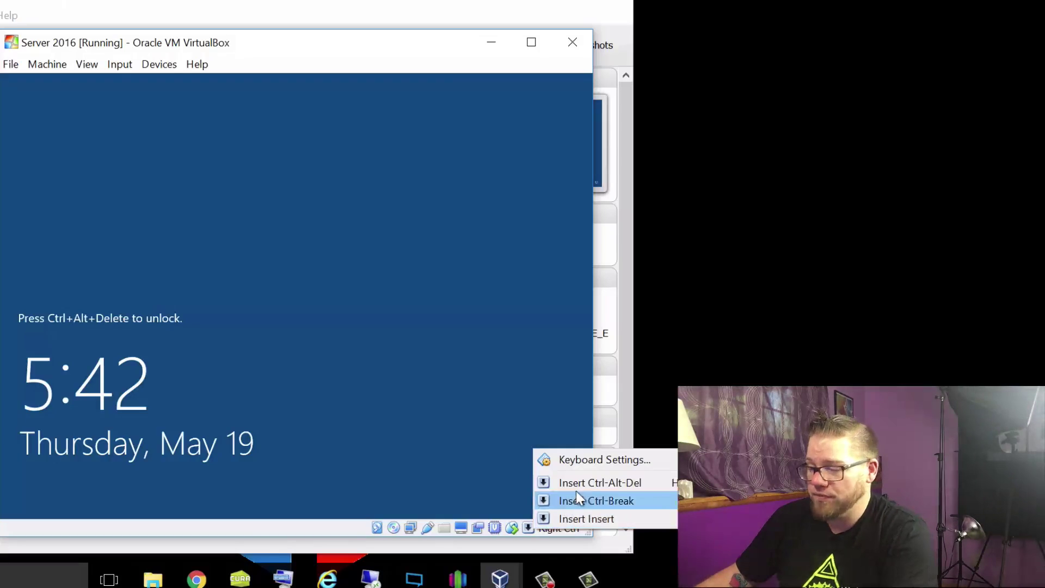
Step: Send Ctrl-Alt-Del and sign in as Administrator, retyping the password after an incorrect-password error
click(578, 483)
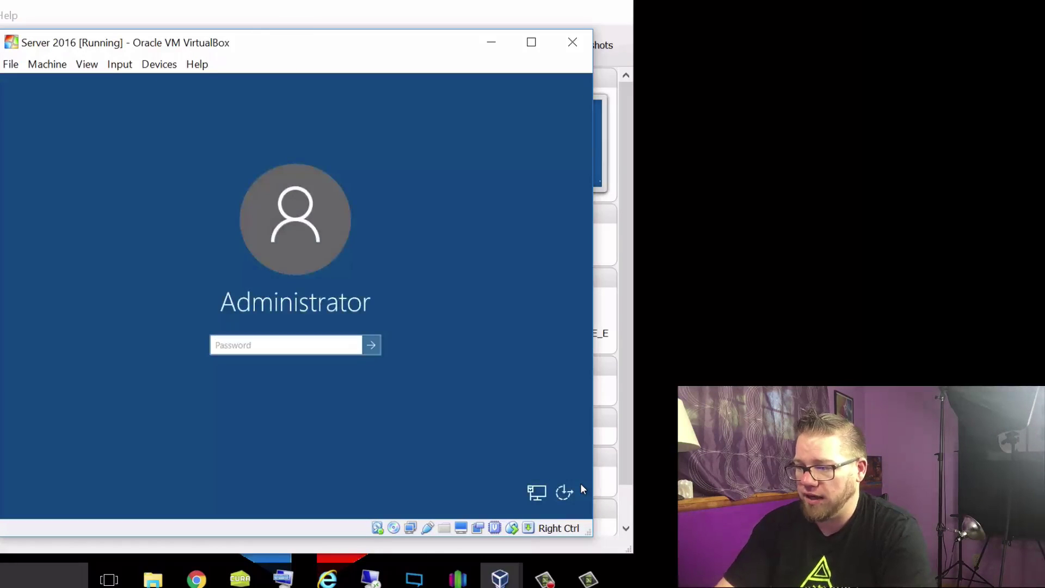
key(Return)
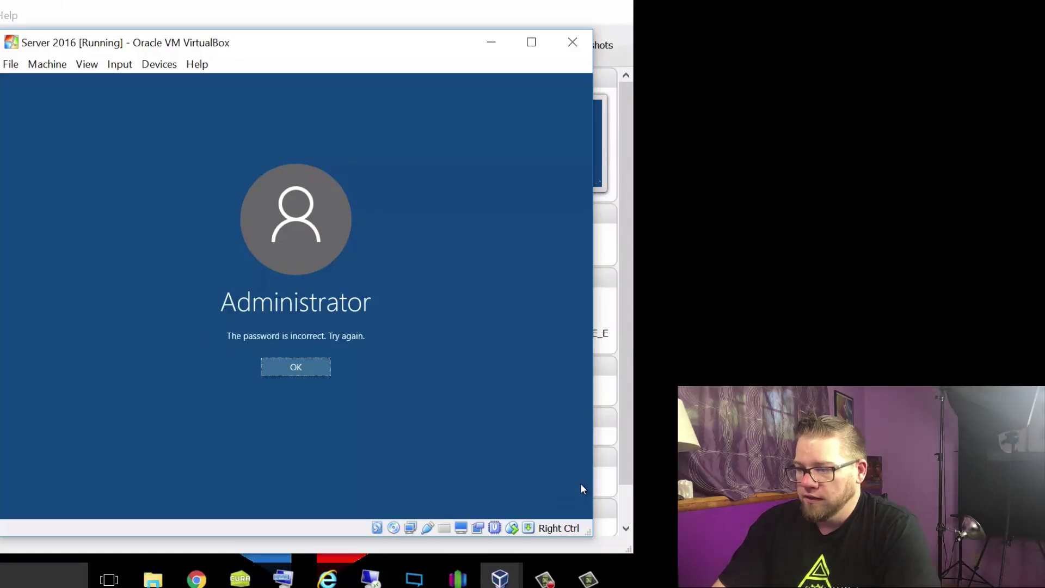
key(Return)
text(P@)
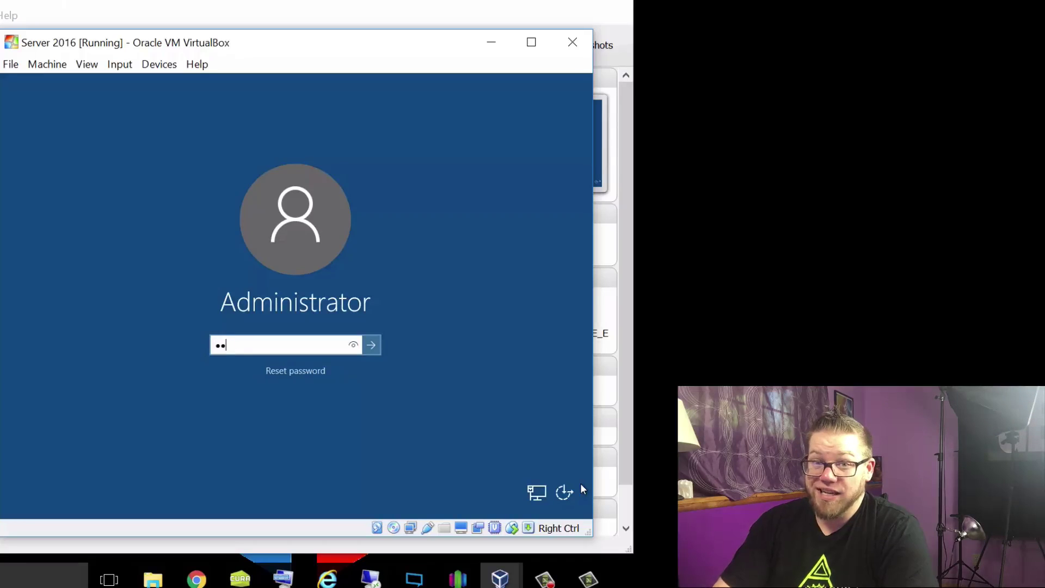
text(ssw0rd1)
key(Return)
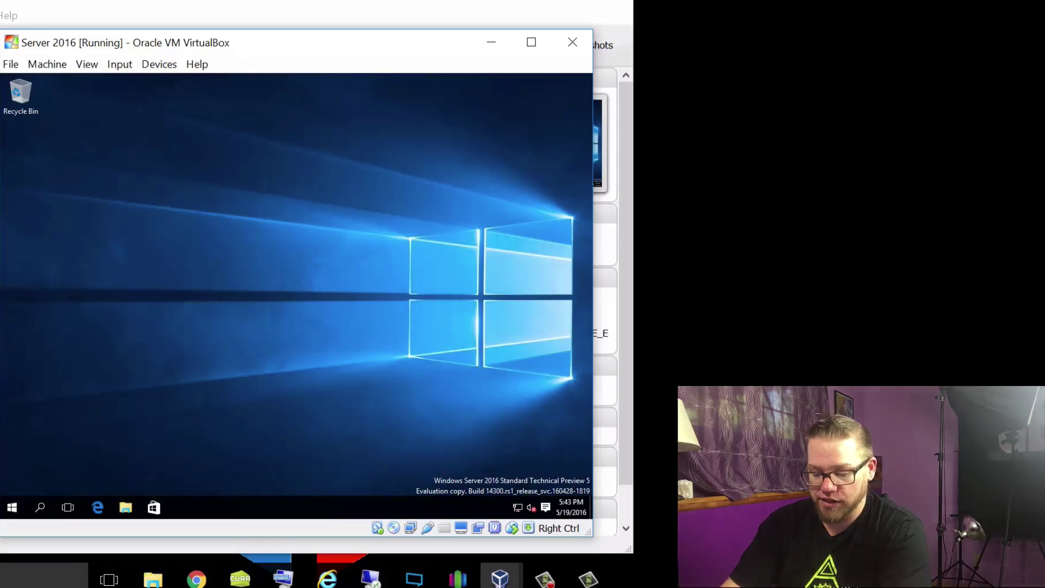
Step: Run ipconfig /all in a new Command Prompt to confirm 10.0.2.27 persisted, then minimize it
key(super+r)
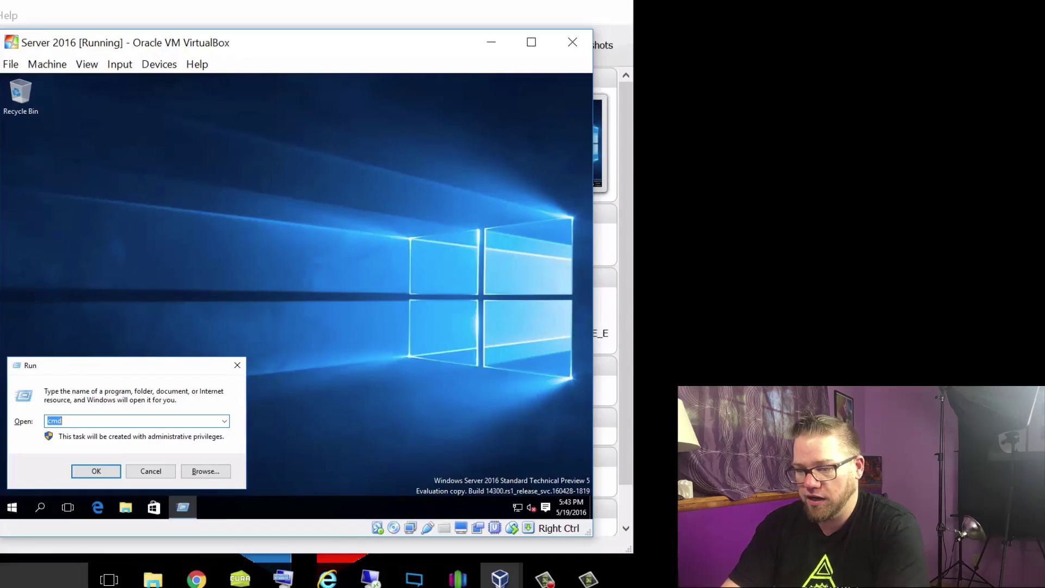
key(Return)
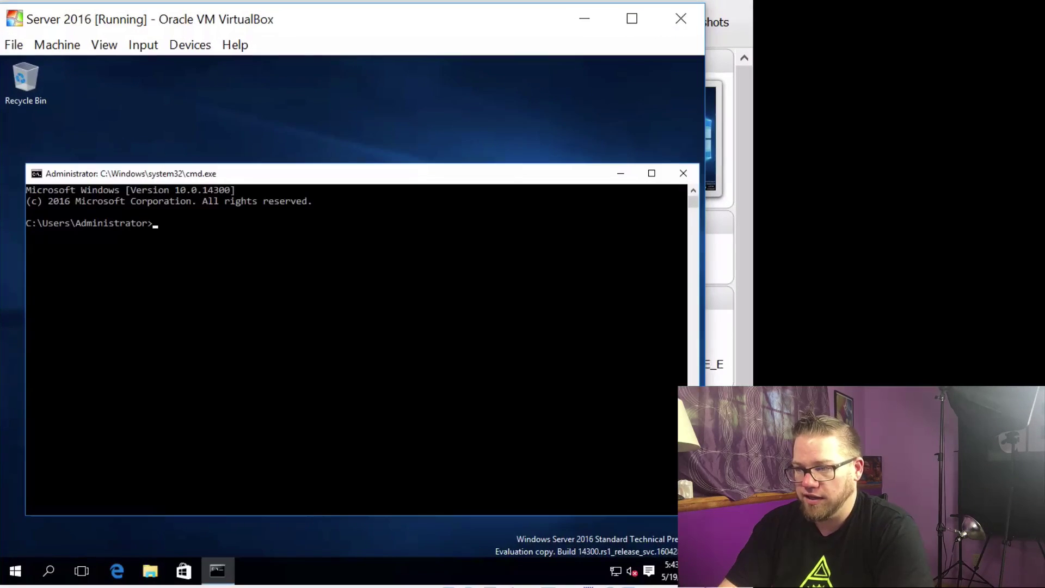
text(i)
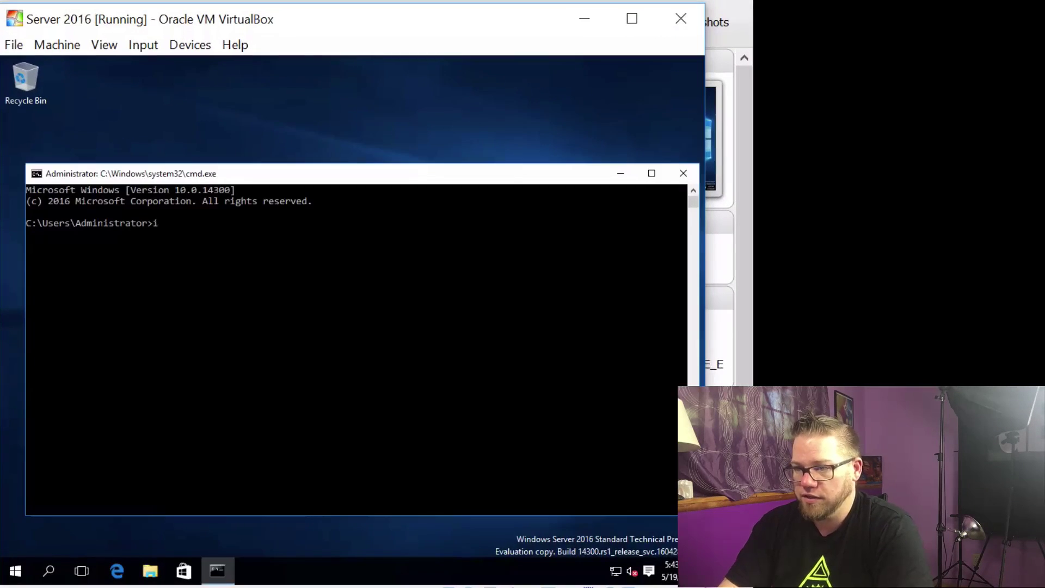
text(pconfig /all)
key(Return)
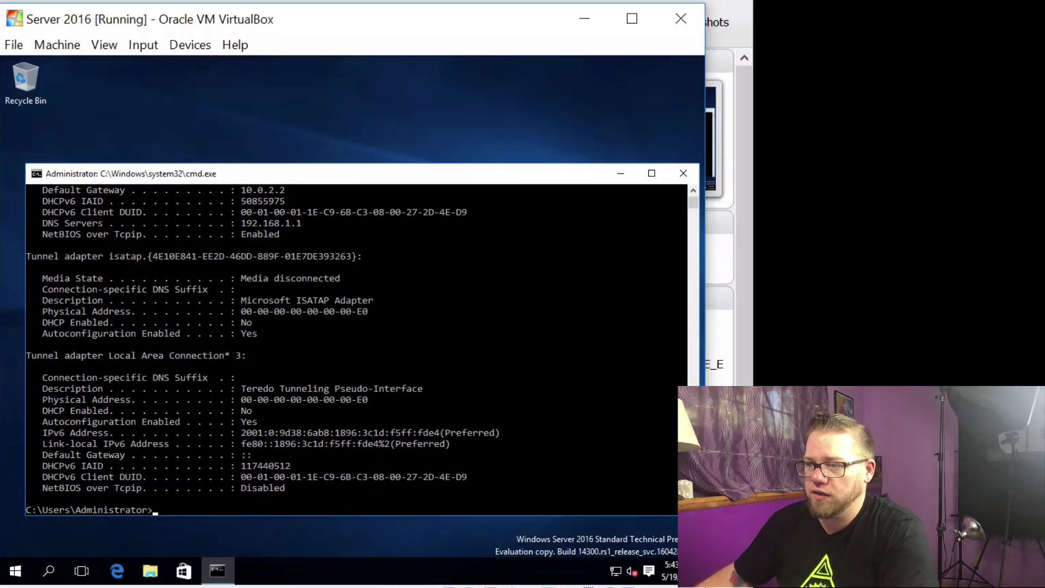
scroll(374, 396, up, 3)
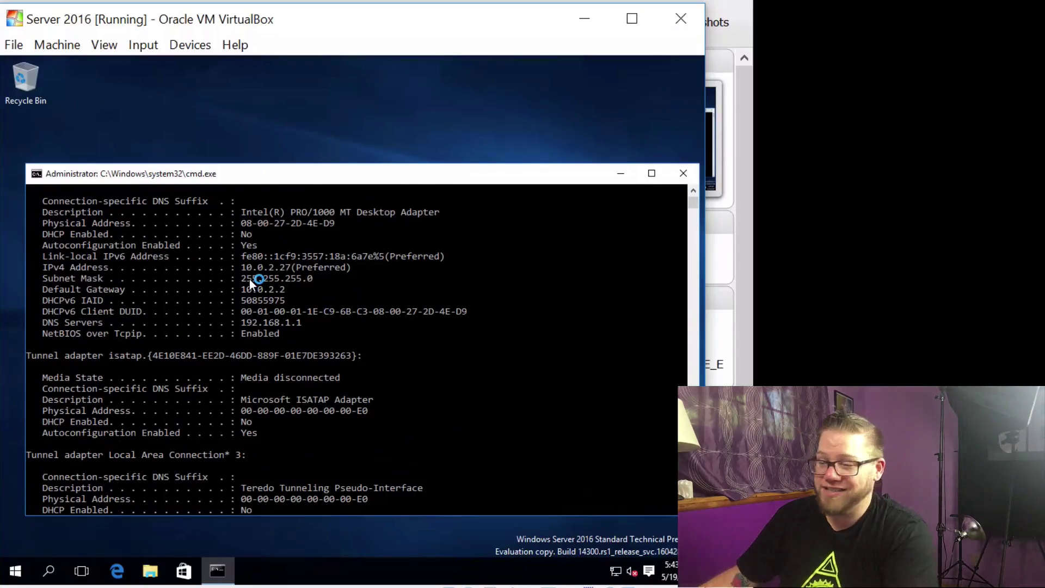
click(621, 173)
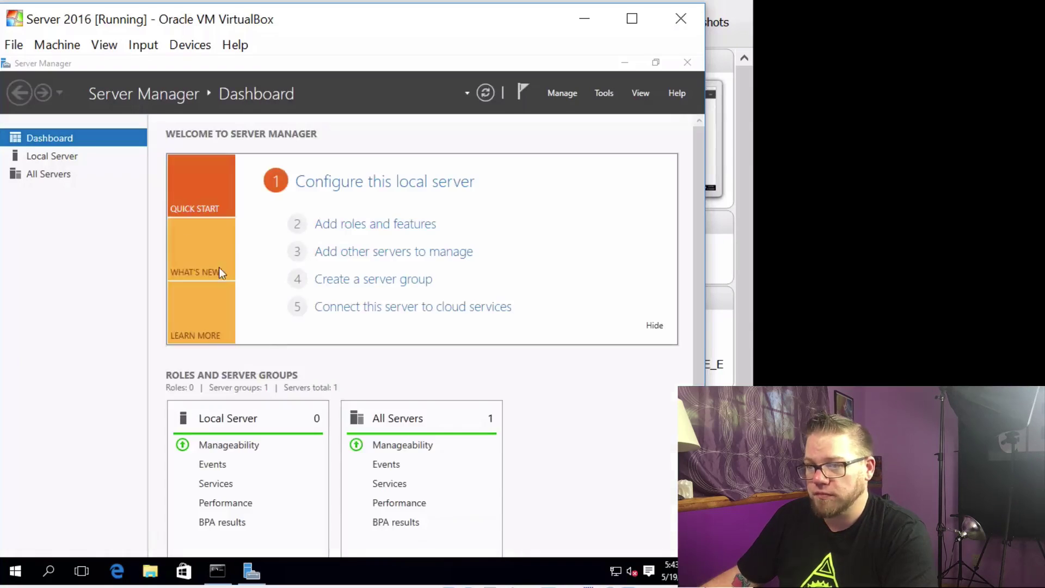
Step: Open the Local Server page in Server Manager to check the computer name reads WESTEROS
click(54, 159)
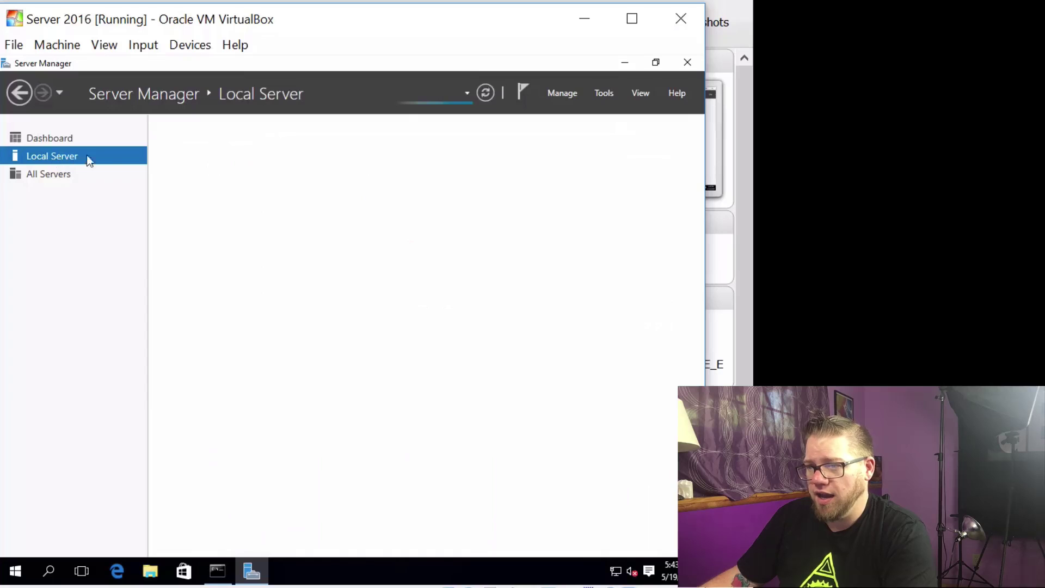